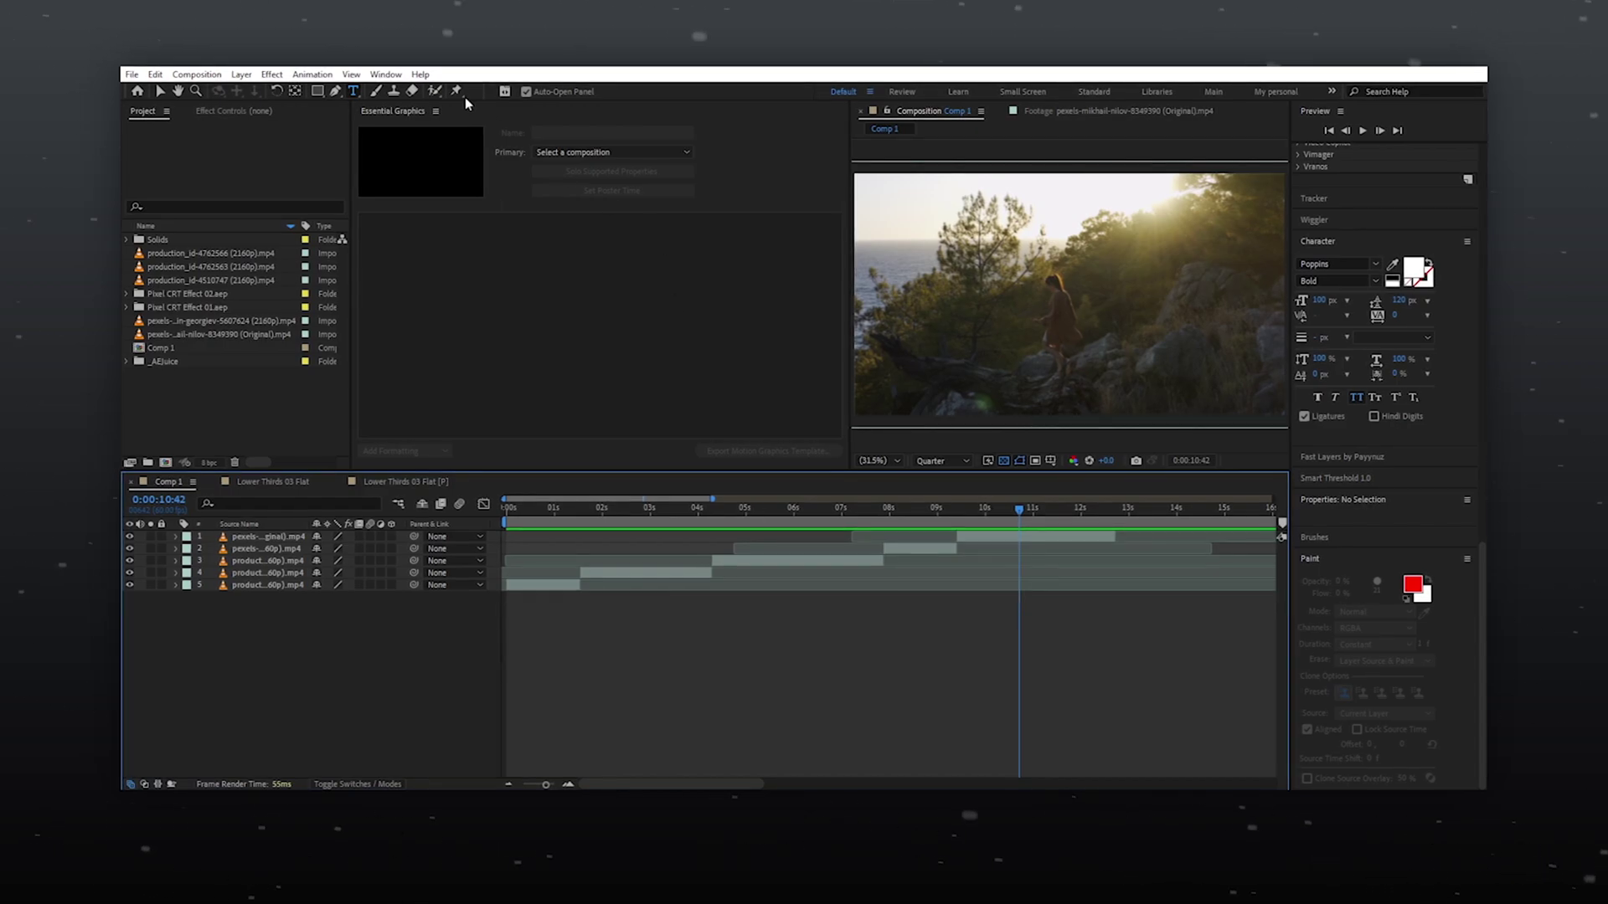
- Open AEJuice Pack Manager 4 from the Window menu and dock it beside Essential Graphics
{"action": "left_click", "coordinate": [386, 75]}
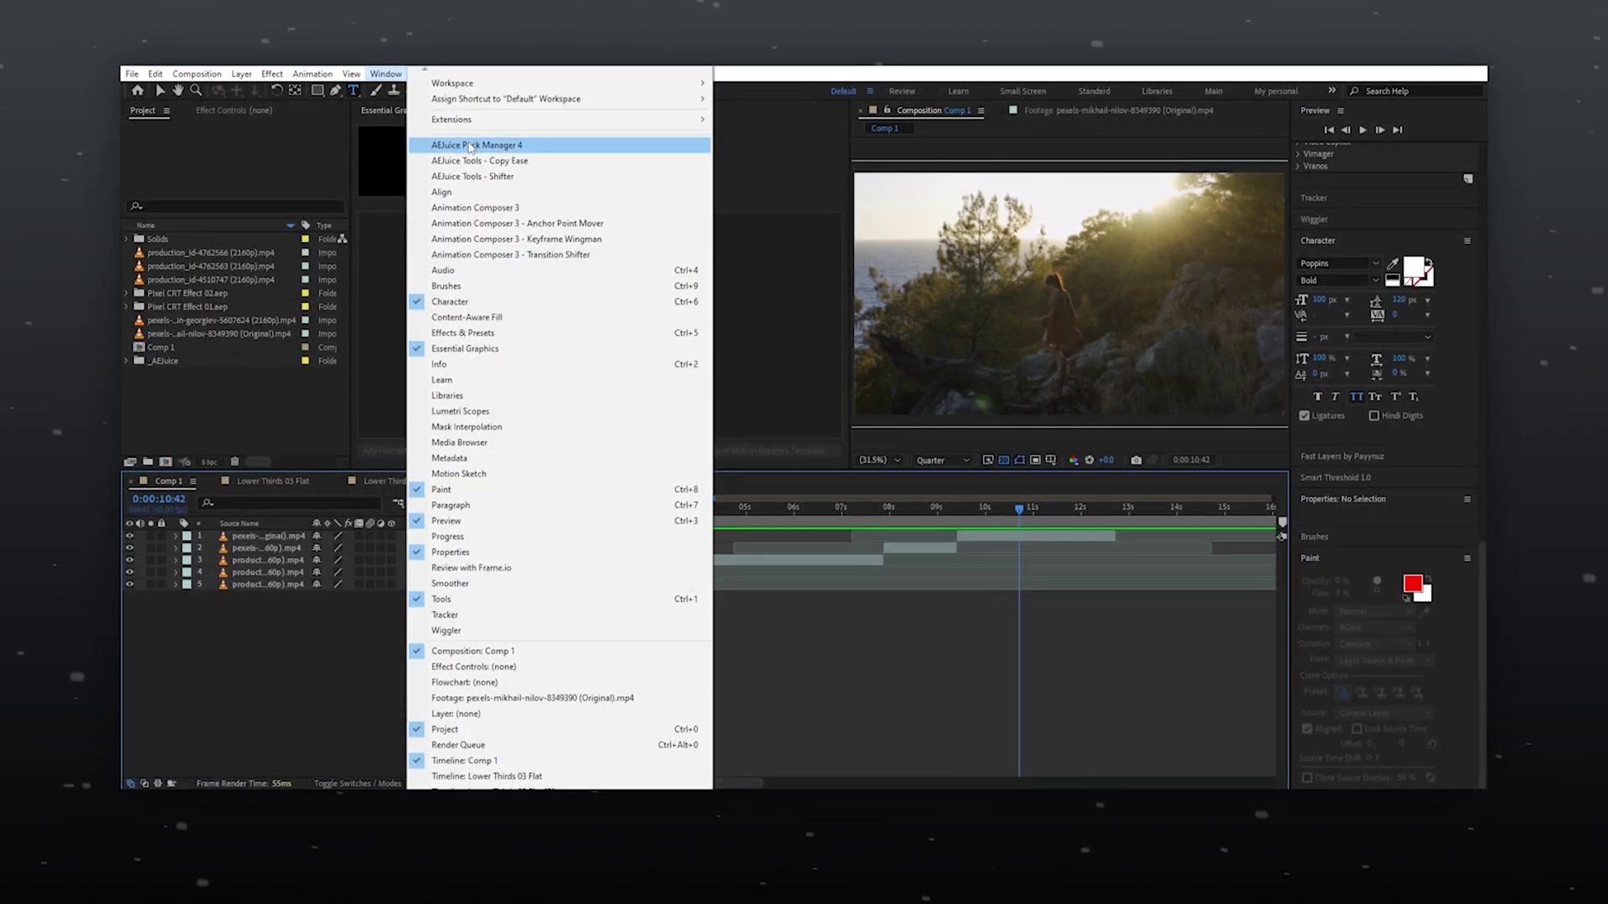
{"action": "left_click", "coordinate": [468, 146]}
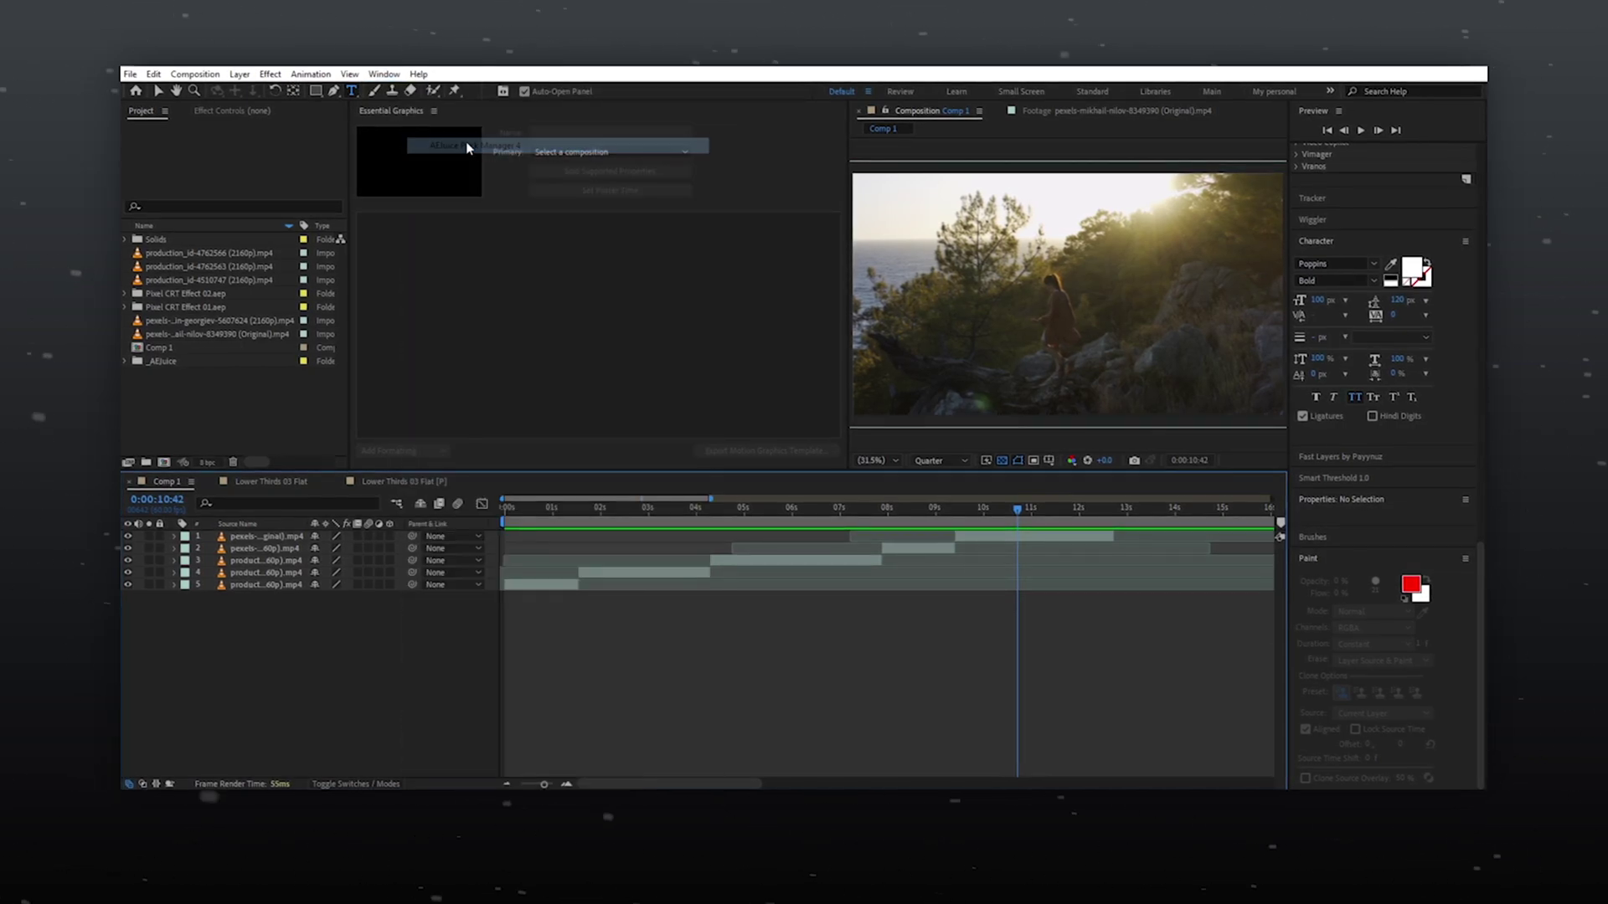
{"action": "left_click_drag", "start_coordinate": [516, 124], "coordinate": [374, 418]}
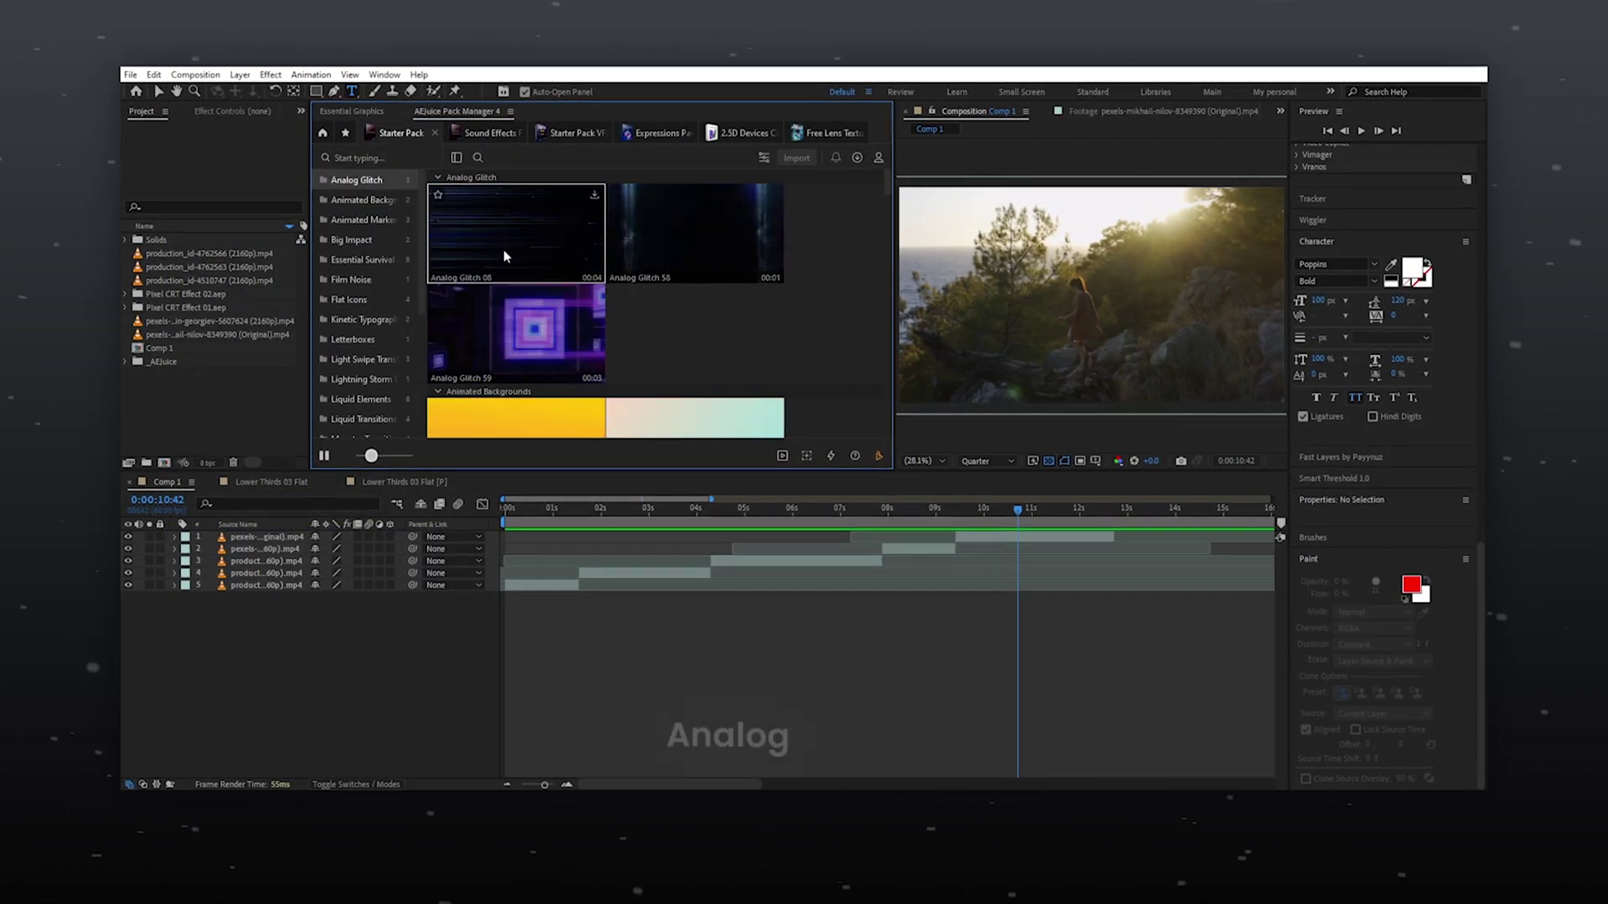
- Scroll through the free Starter Pack VFX elements in the Pack Manager
{"action": "mouse_move", "coordinate": [584, 339]}
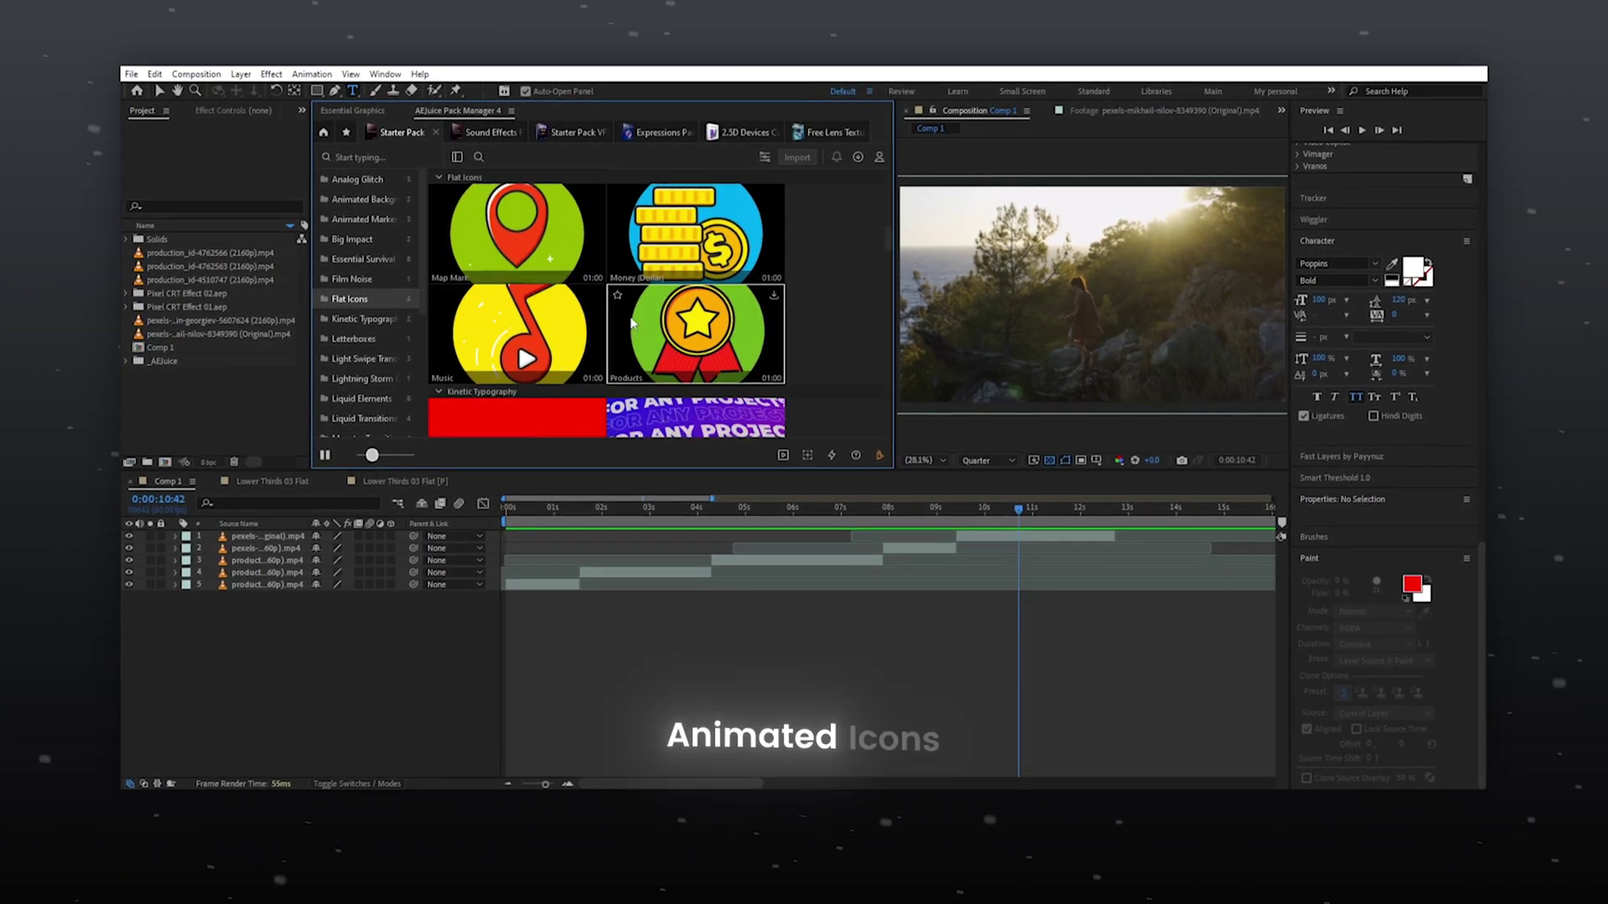
{"action": "scroll", "coordinate": [797, 291], "scroll_direction": "down", "scroll_amount": 3}
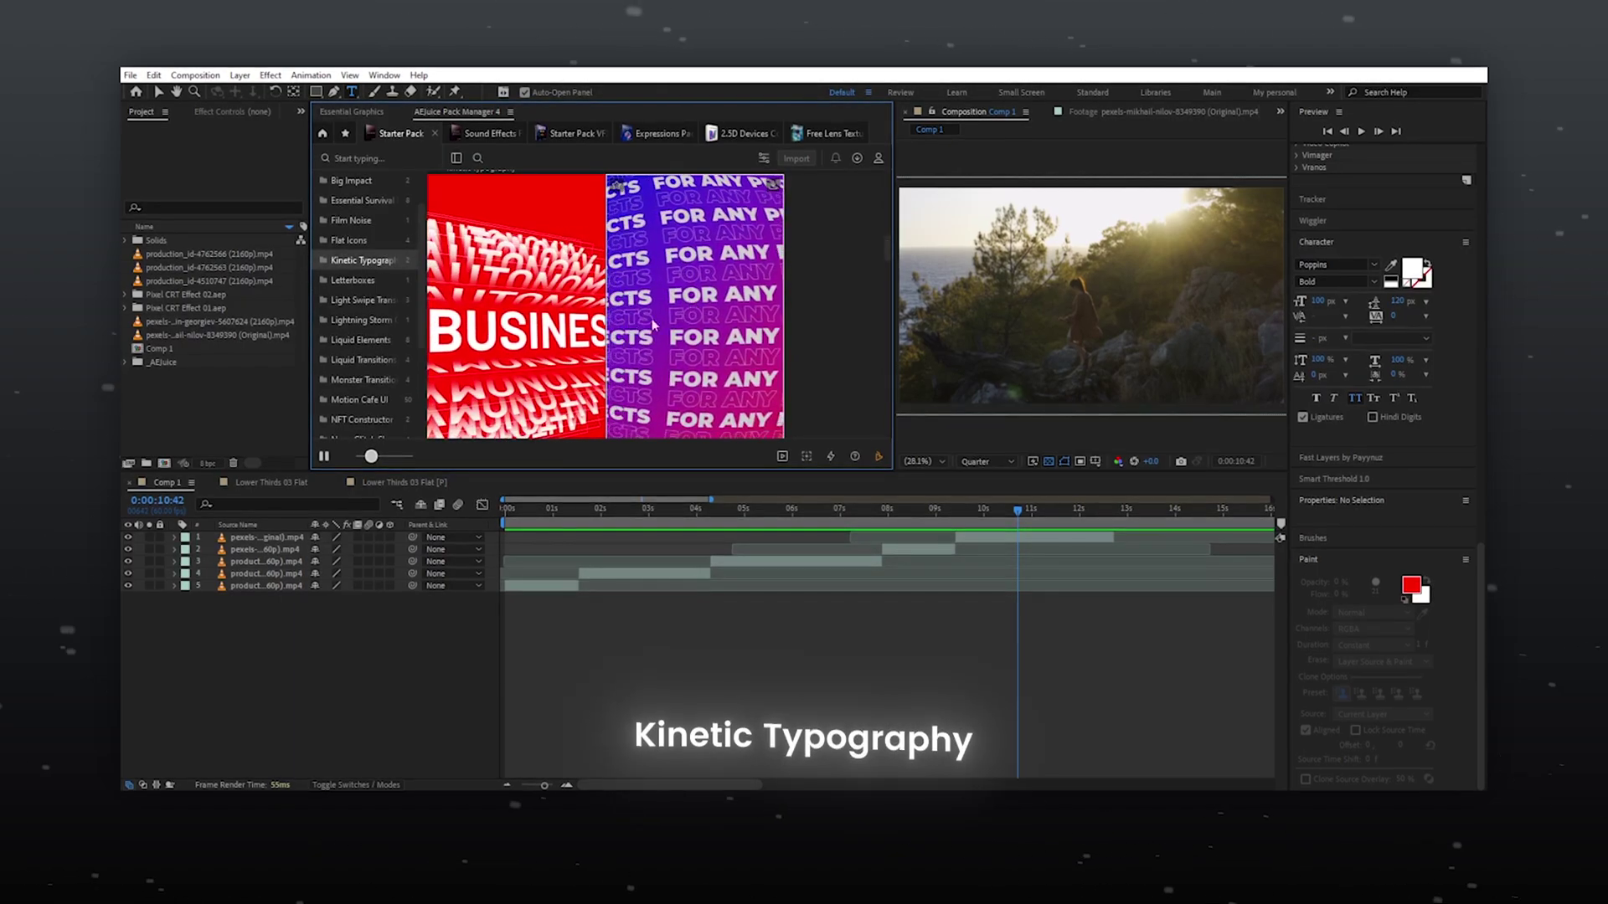
{"action": "scroll", "coordinate": [796, 286], "scroll_direction": "down", "scroll_amount": 10}
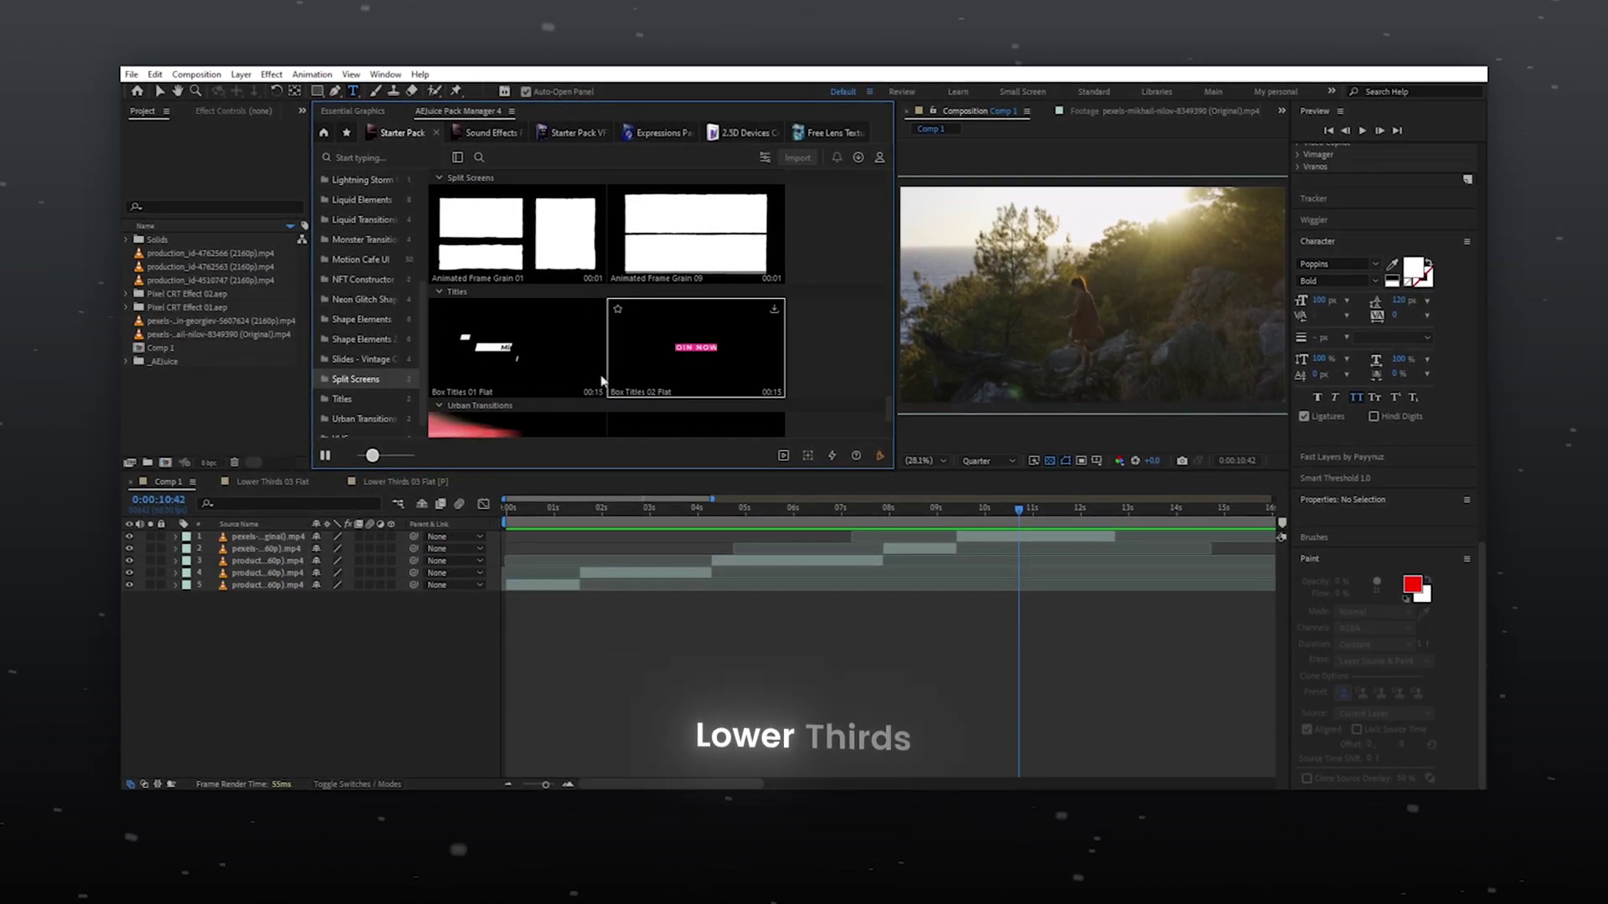
{"action": "scroll", "coordinate": [595, 357], "scroll_direction": "down", "scroll_amount": 2}
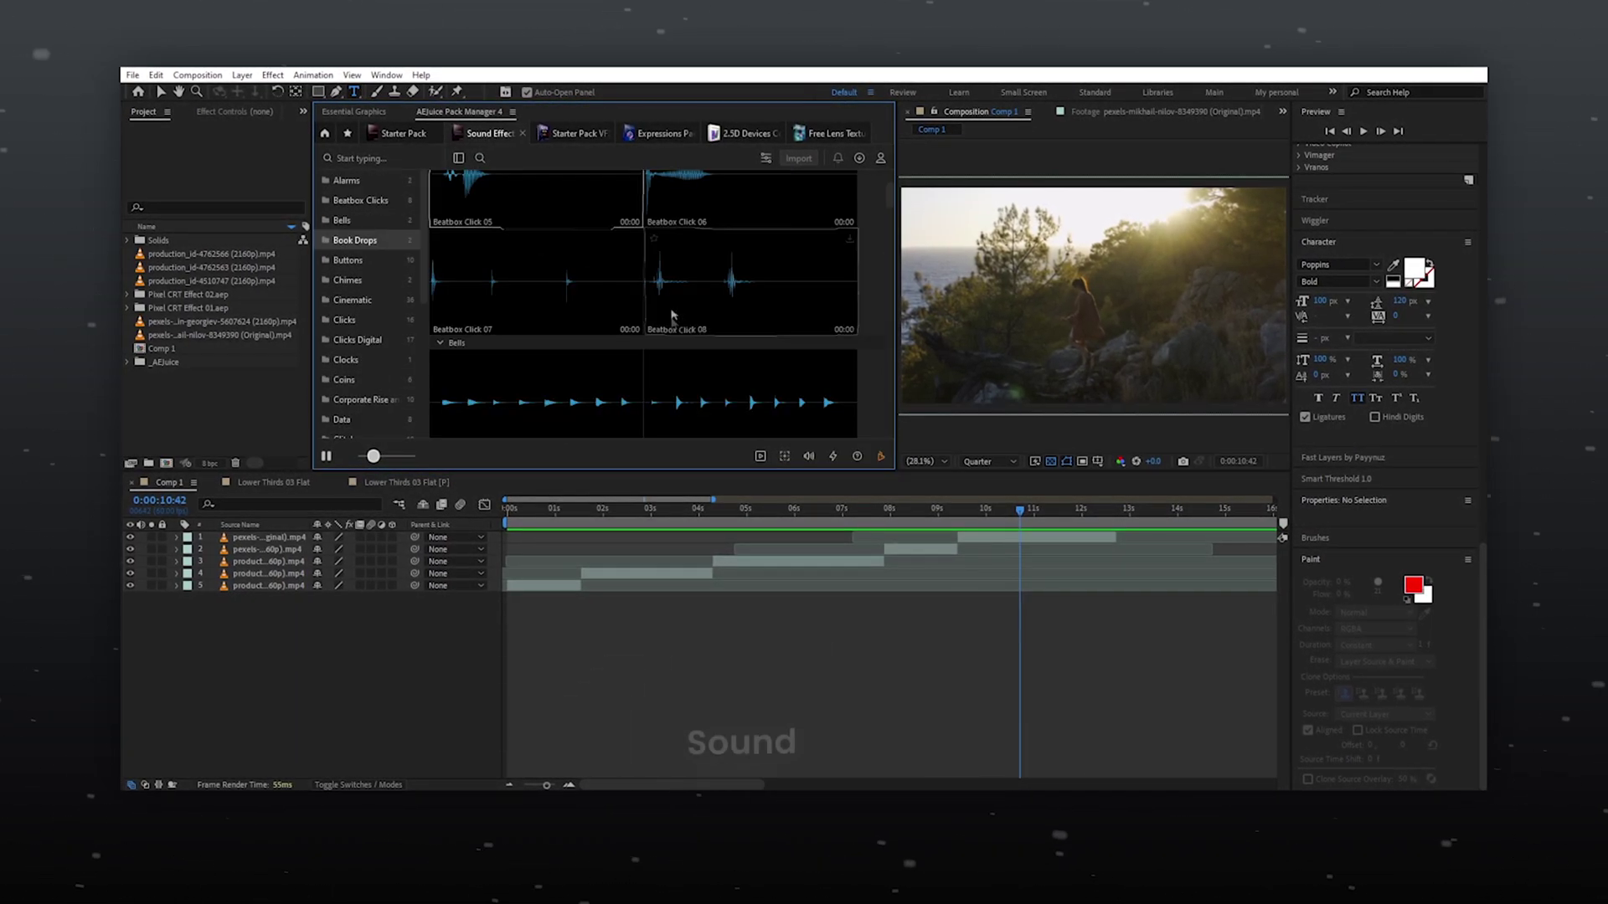
{"action": "scroll", "coordinate": [671, 315], "scroll_direction": "down", "scroll_amount": 2}
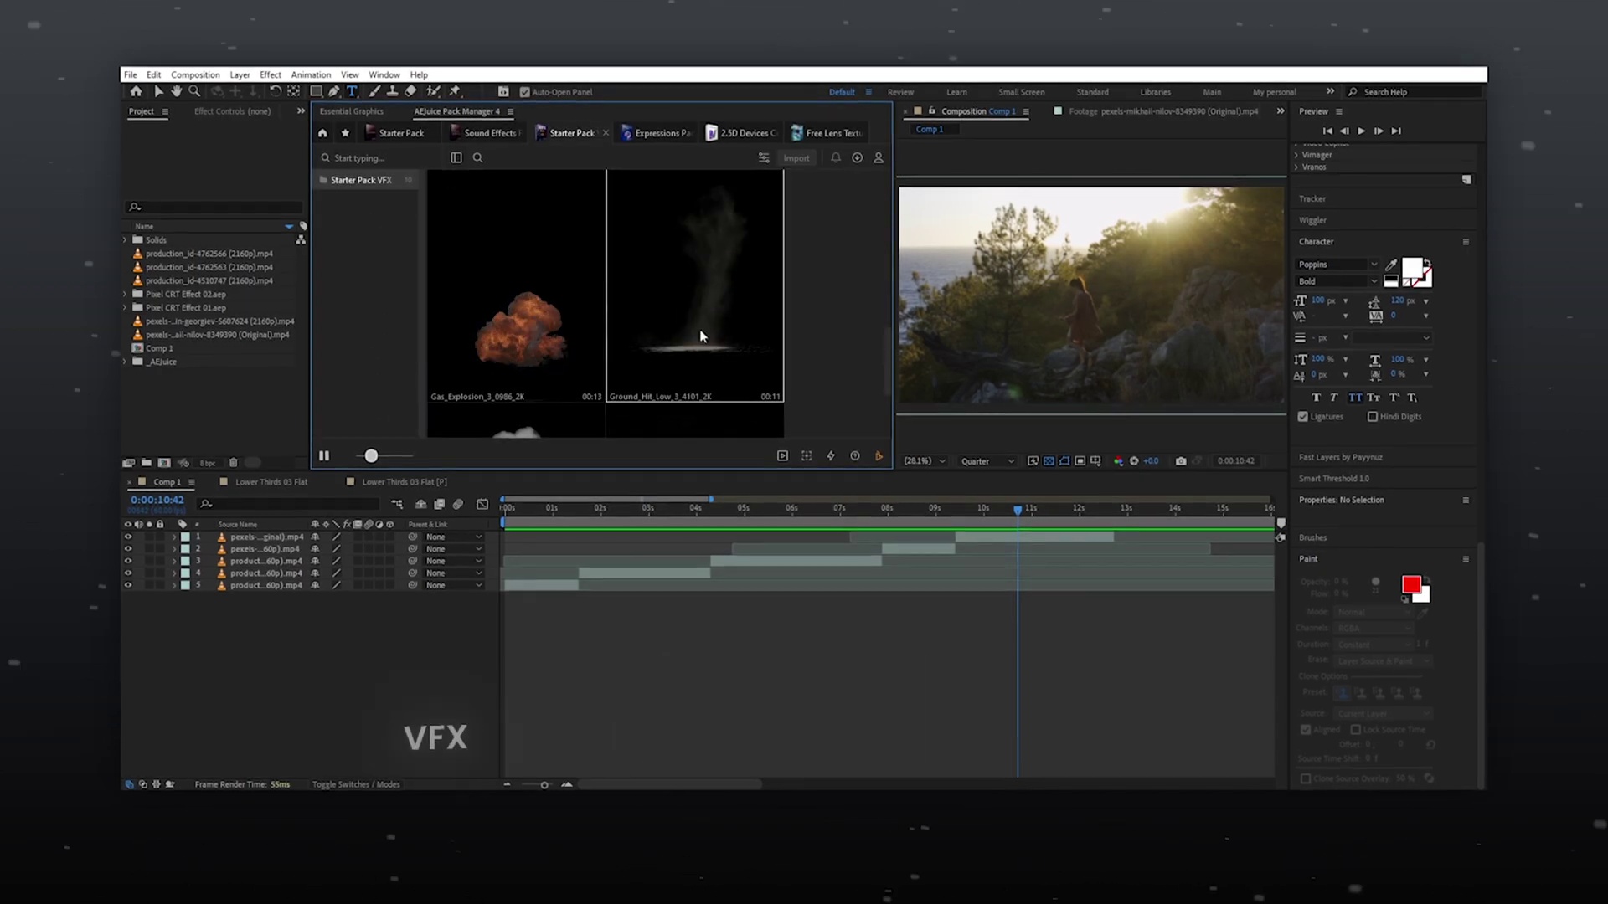
{"action": "scroll", "coordinate": [700, 350], "scroll_direction": "down", "scroll_amount": 2}
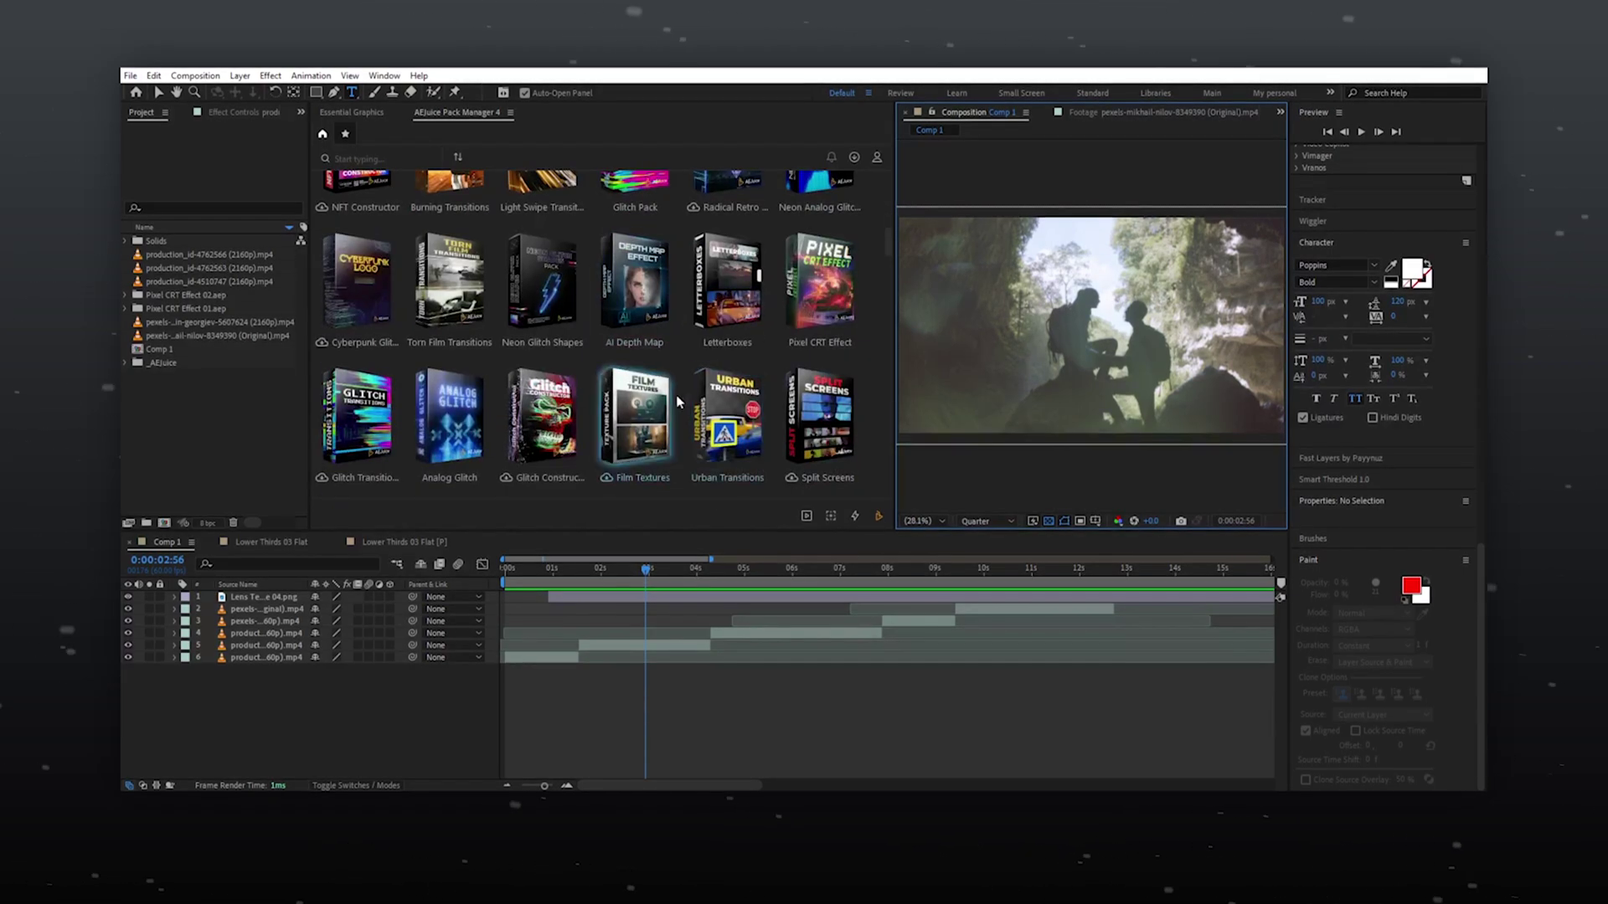
{"action": "scroll", "coordinate": [685, 395], "scroll_direction": "up", "scroll_amount": 10}
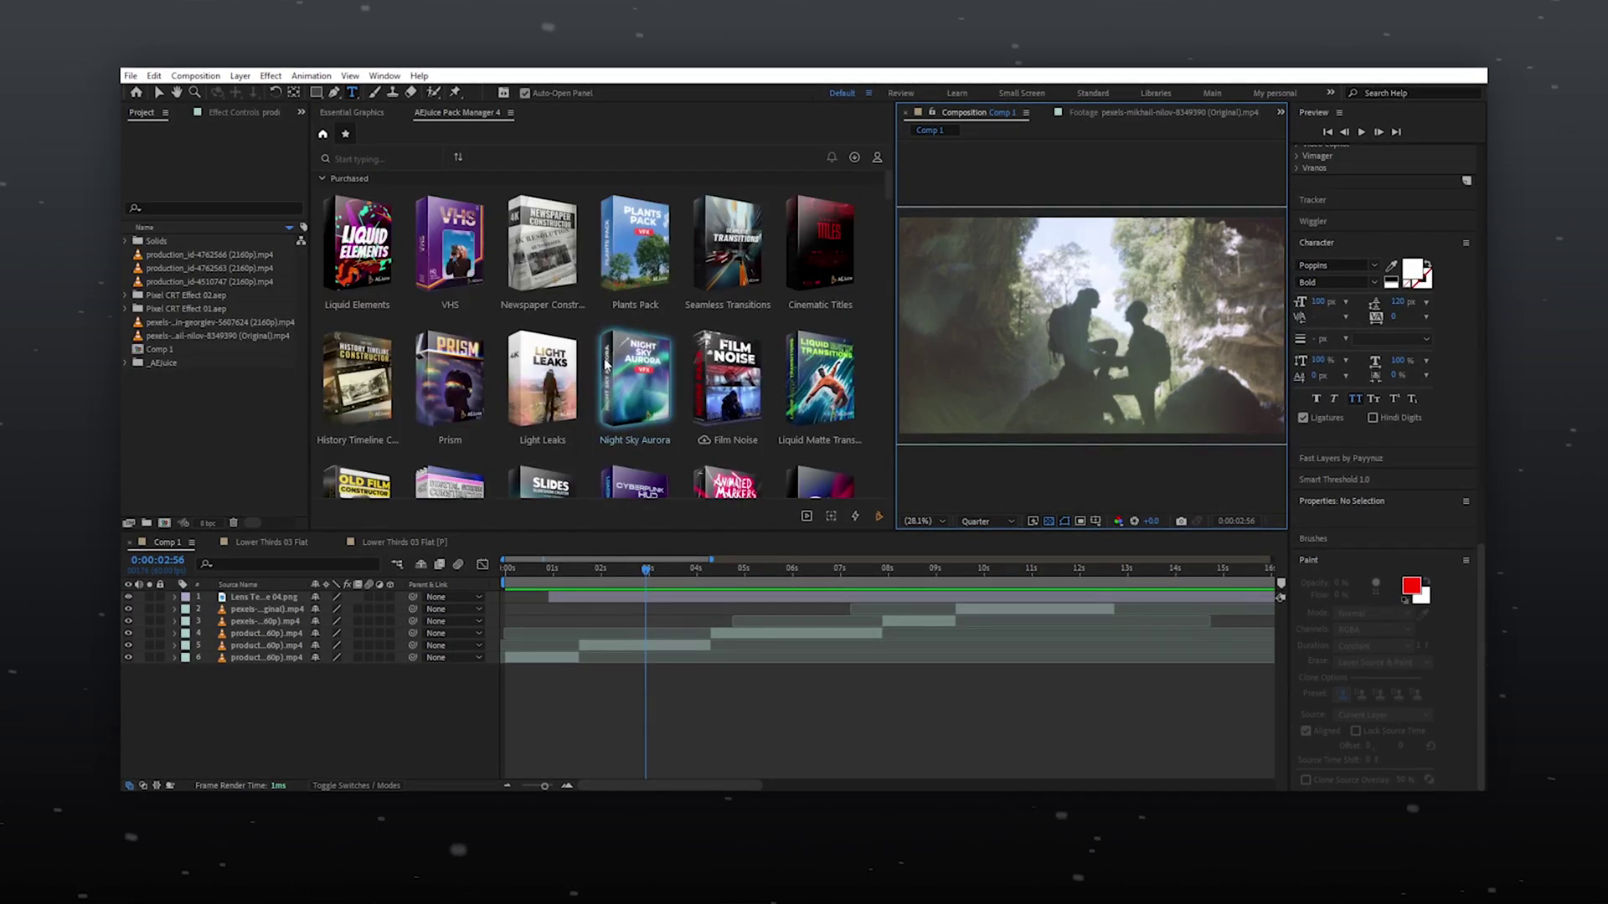
{"action": "scroll", "coordinate": [606, 364], "scroll_direction": "down", "scroll_amount": 10}
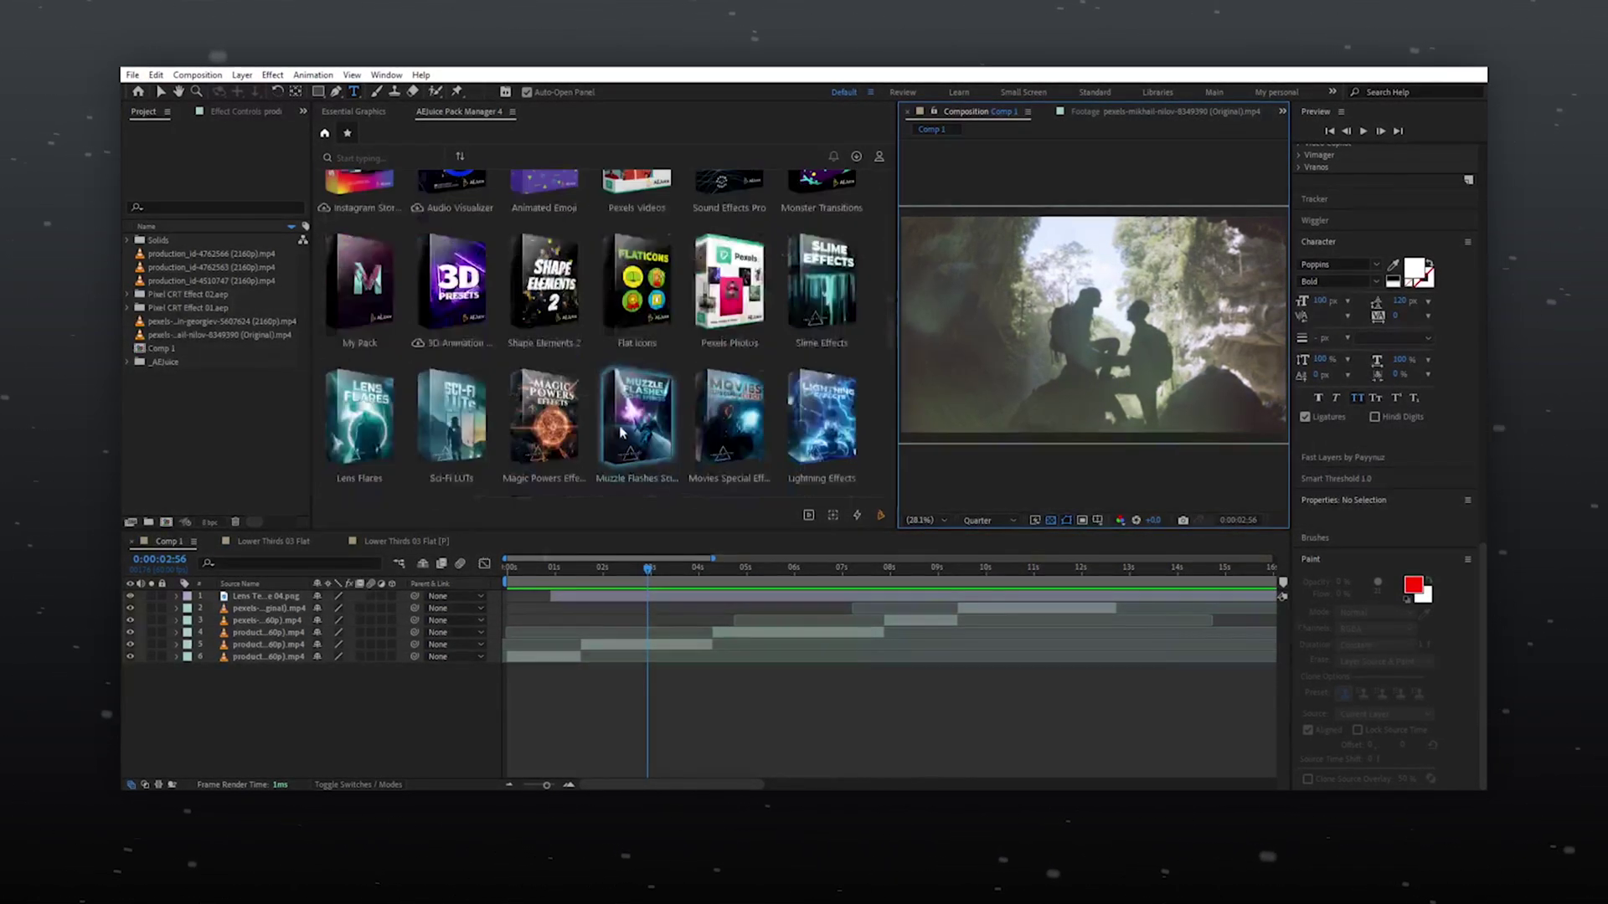
{"action": "scroll", "coordinate": [621, 432], "scroll_direction": "down", "scroll_amount": 10}
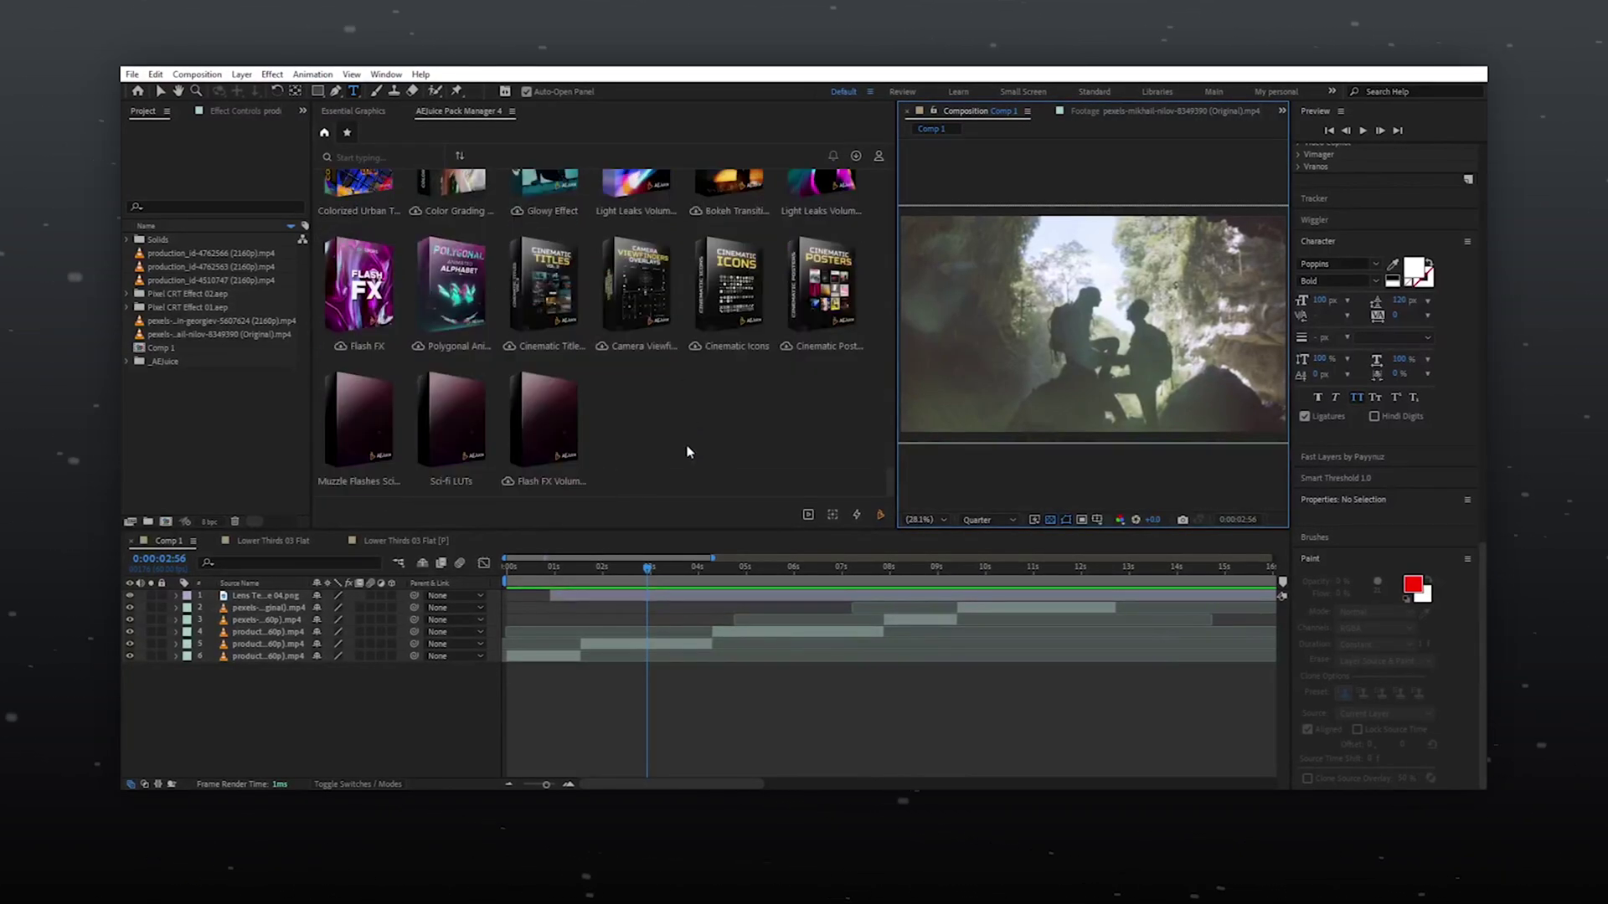
{"action": "scroll", "coordinate": [686, 452], "scroll_direction": "up", "scroll_amount": 10}
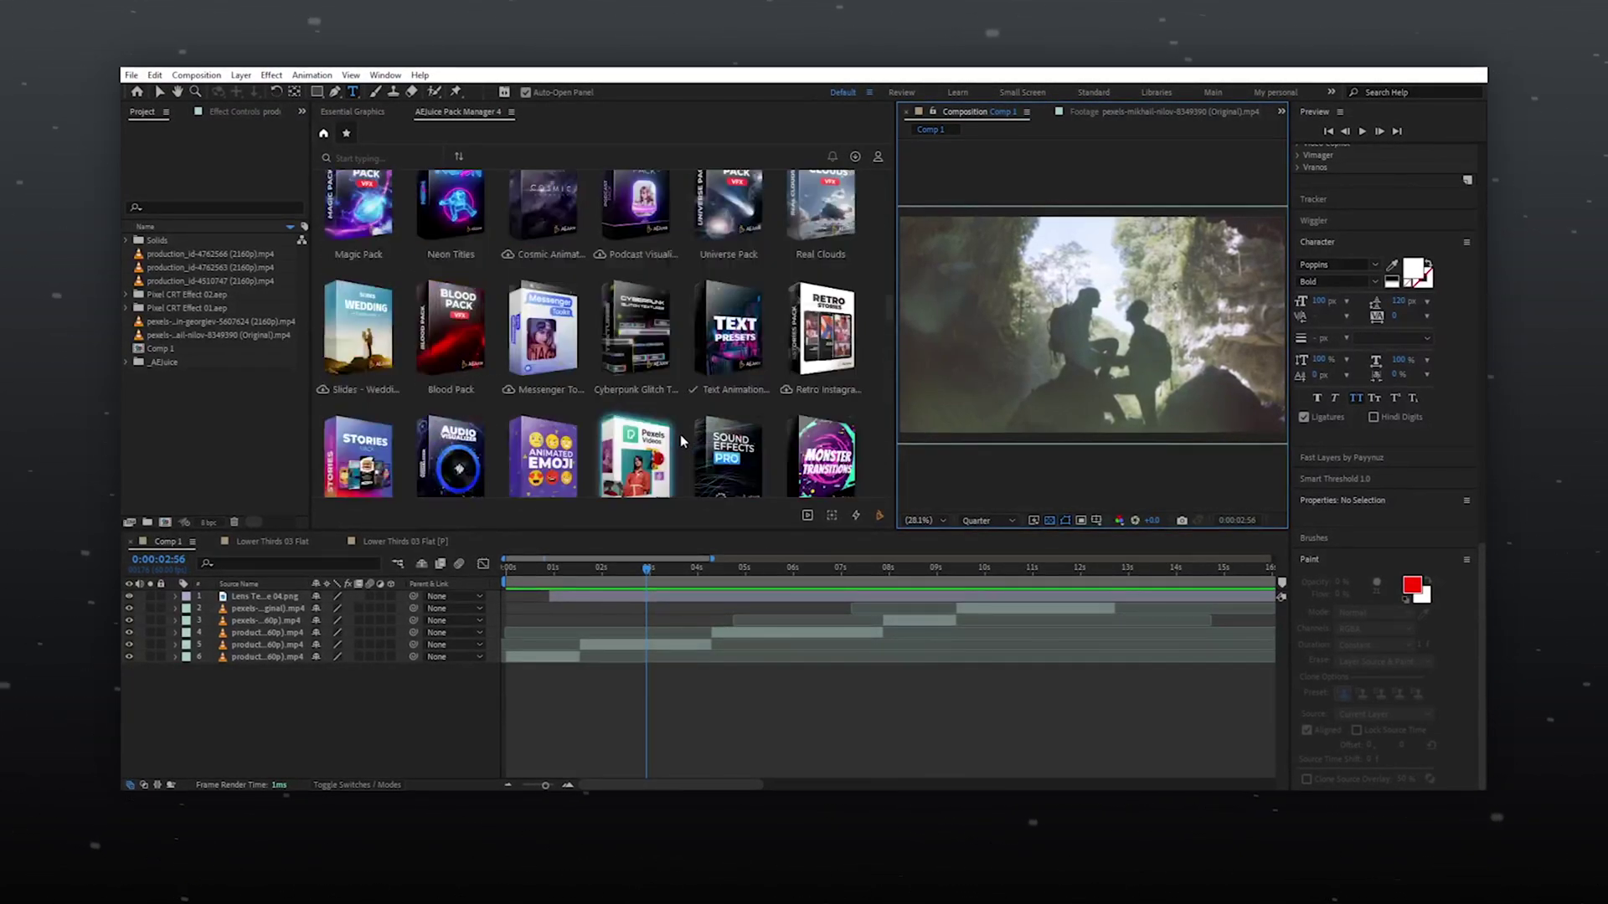
{"action": "scroll", "coordinate": [680, 437], "scroll_direction": "up", "scroll_amount": 10}
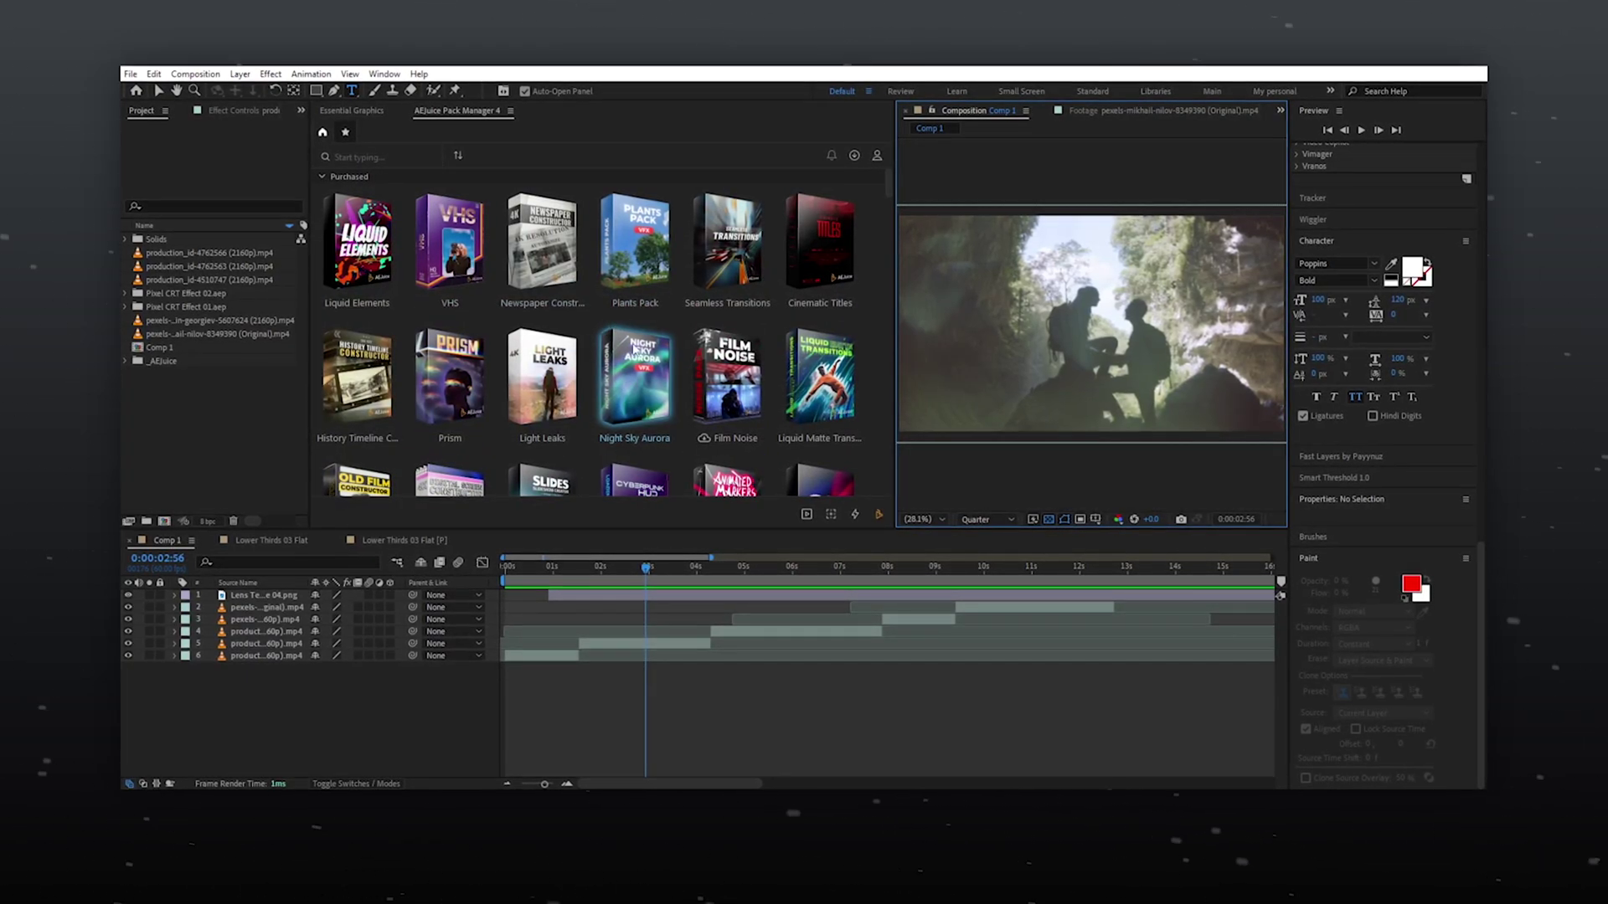
- Search 'bu' to open Burning Transitions, then open Muzzle Flashes showing its Energy FX category
{"action": "left_click", "coordinate": [377, 157]}
{"action": "type", "text": "burn"}
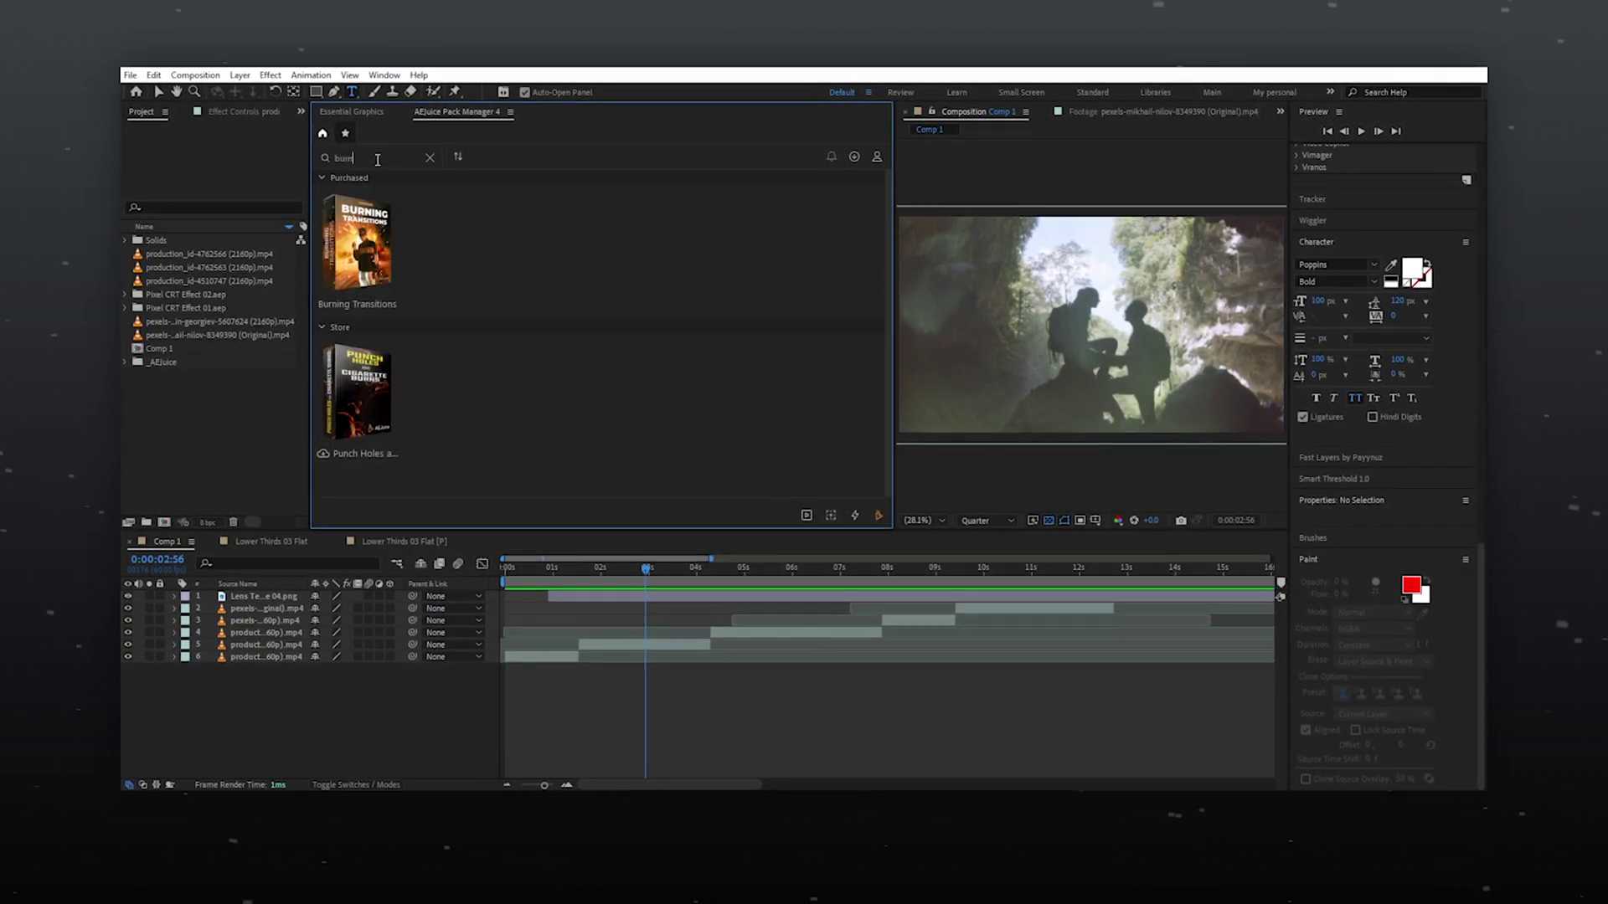
{"action": "left_click", "coordinate": [357, 243]}
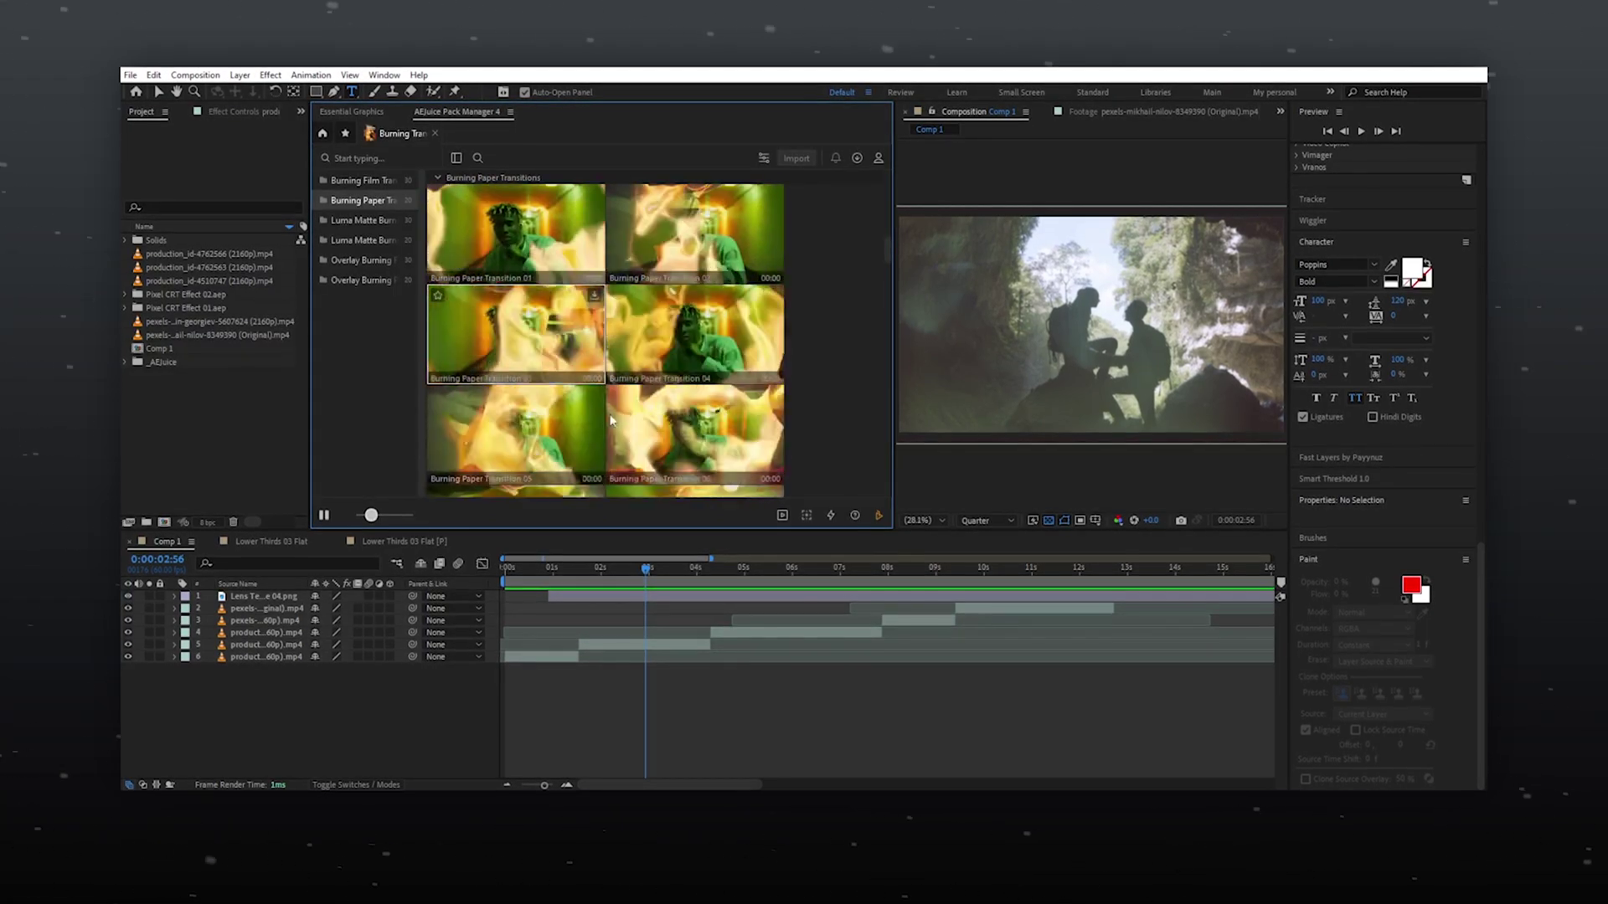
{"action": "scroll", "coordinate": [702, 397], "scroll_direction": "up", "scroll_amount": 3}
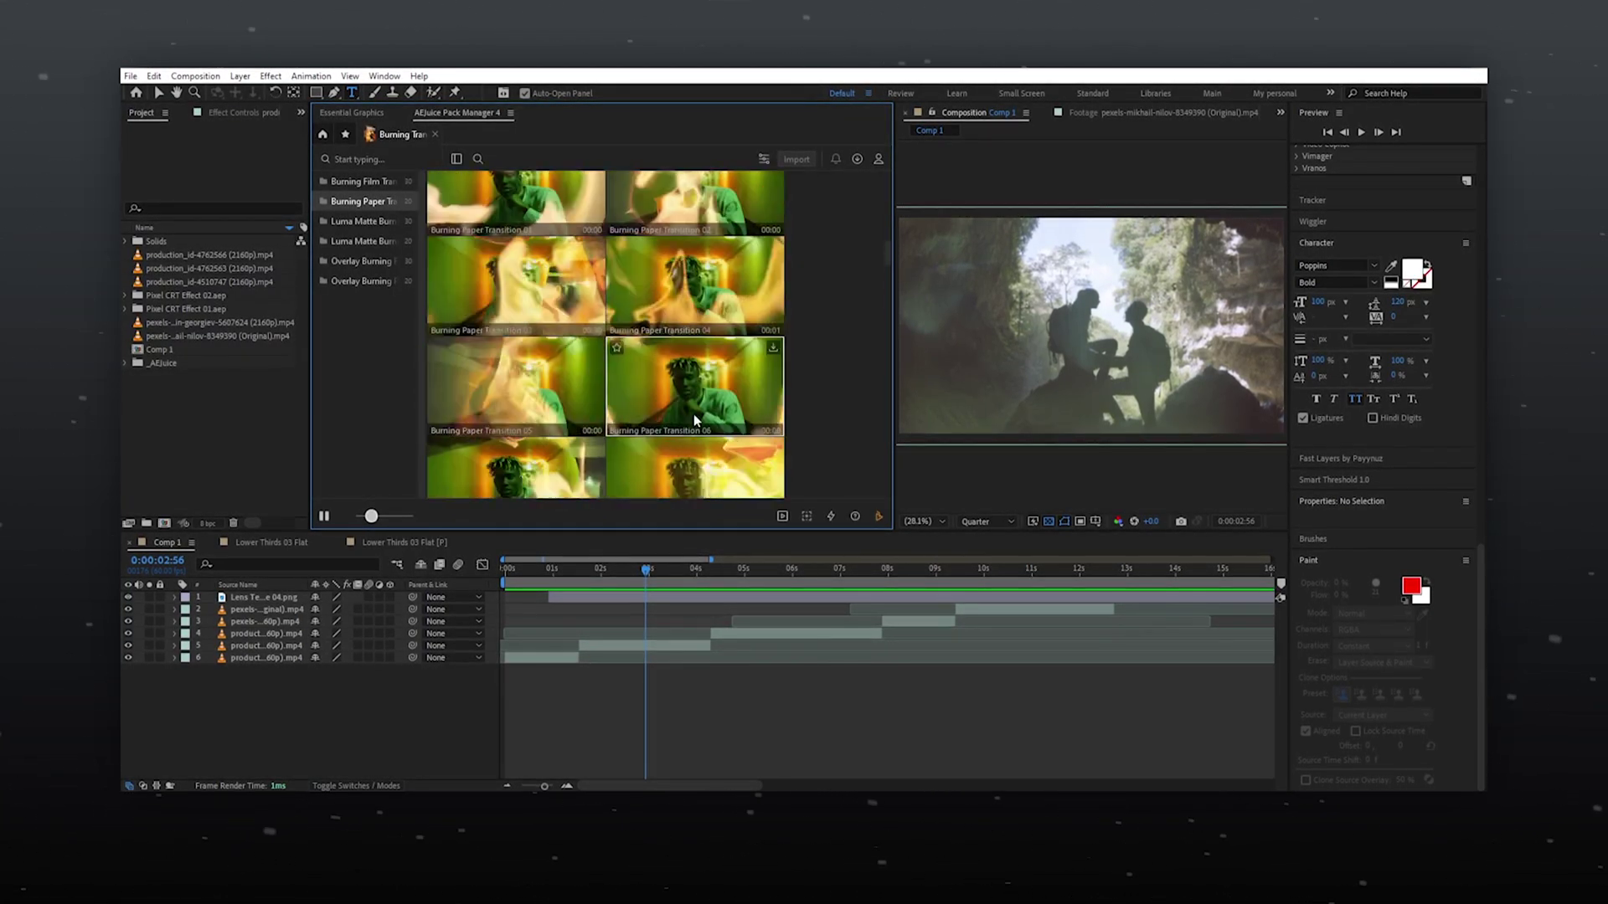
{"action": "left_click", "coordinate": [412, 159]}
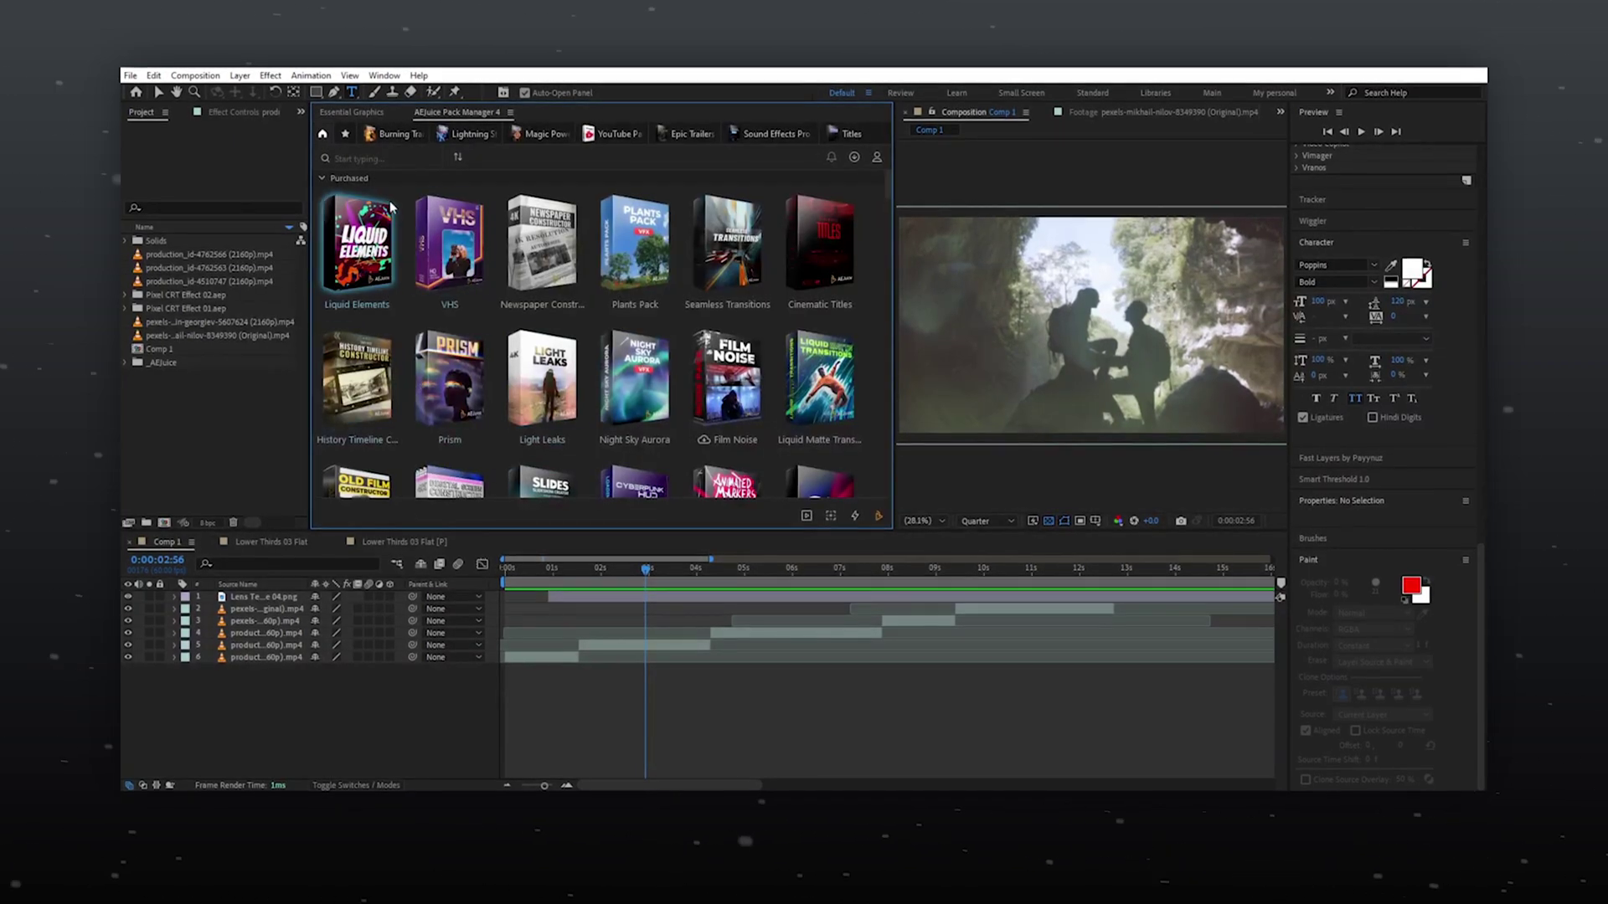
{"action": "scroll", "coordinate": [452, 251], "scroll_direction": "down", "scroll_amount": 5}
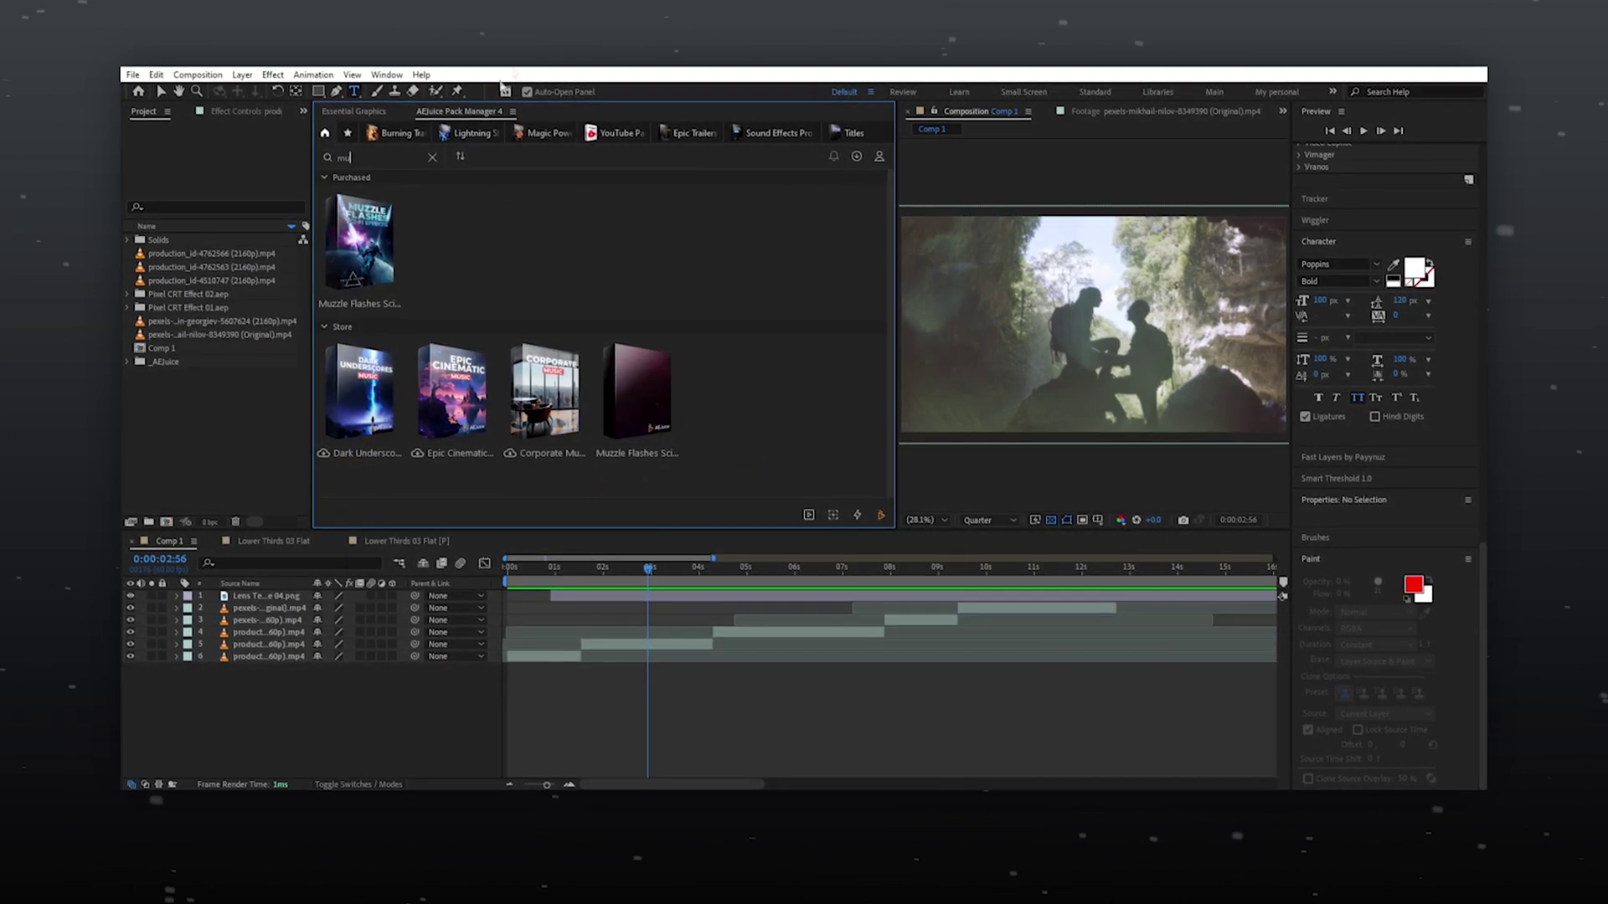
{"action": "left_click", "coordinate": [358, 243]}
{"action": "left_click", "coordinate": [351, 199]}
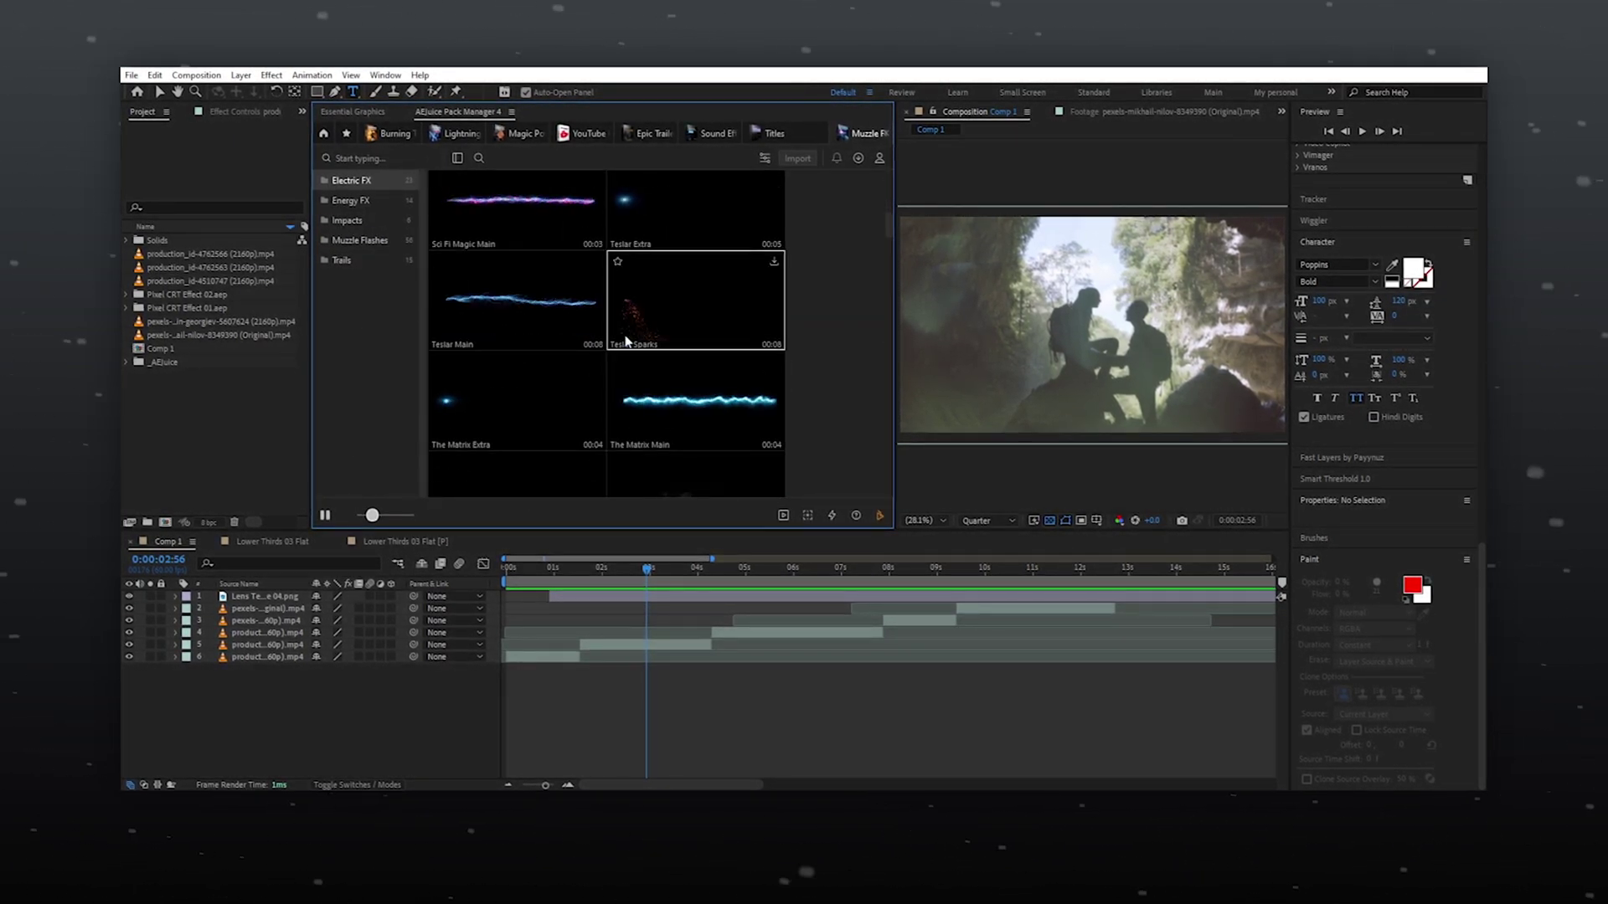
- Search 'light' and open Lightning Storm Clouds, showing its Lightning Side clips
{"action": "left_click", "coordinate": [378, 157]}
{"action": "type", "text": "light"}
{"action": "left_click", "coordinate": [551, 248]}
{"action": "left_click", "coordinate": [360, 199]}
- Return to the home grid and open the Magic Powers Effects pack
{"action": "left_click", "coordinate": [324, 132]}
{"action": "scroll", "coordinate": [603, 310], "scroll_direction": "down", "scroll_amount": 5}
{"action": "scroll", "coordinate": [605, 309], "scroll_direction": "up", "scroll_amount": 3}
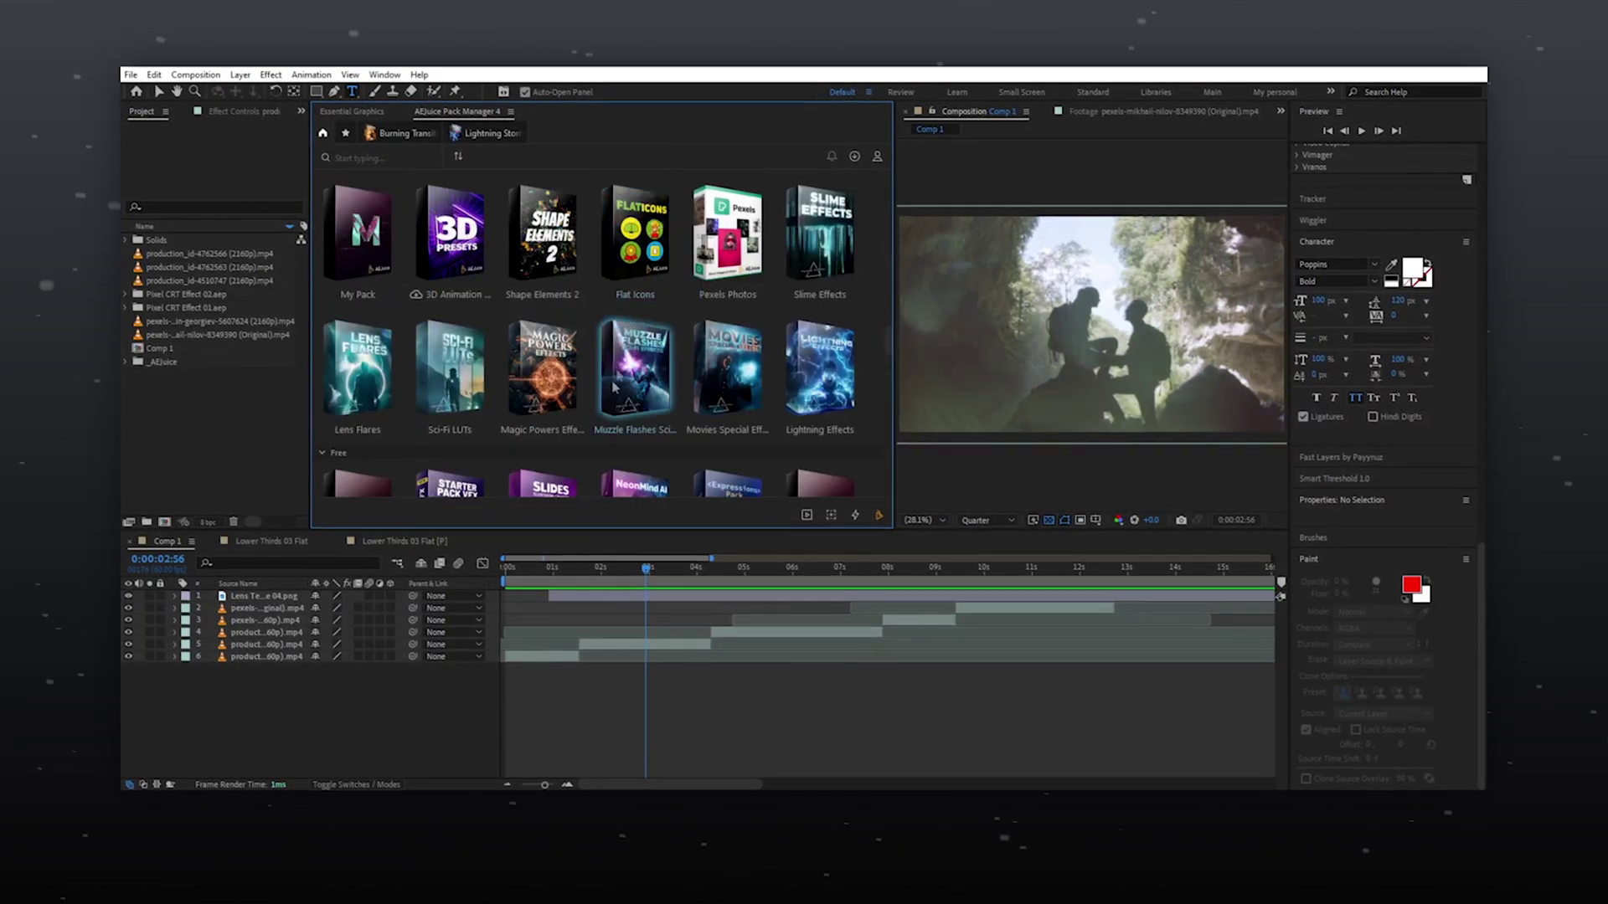
{"action": "left_click", "coordinate": [556, 377]}
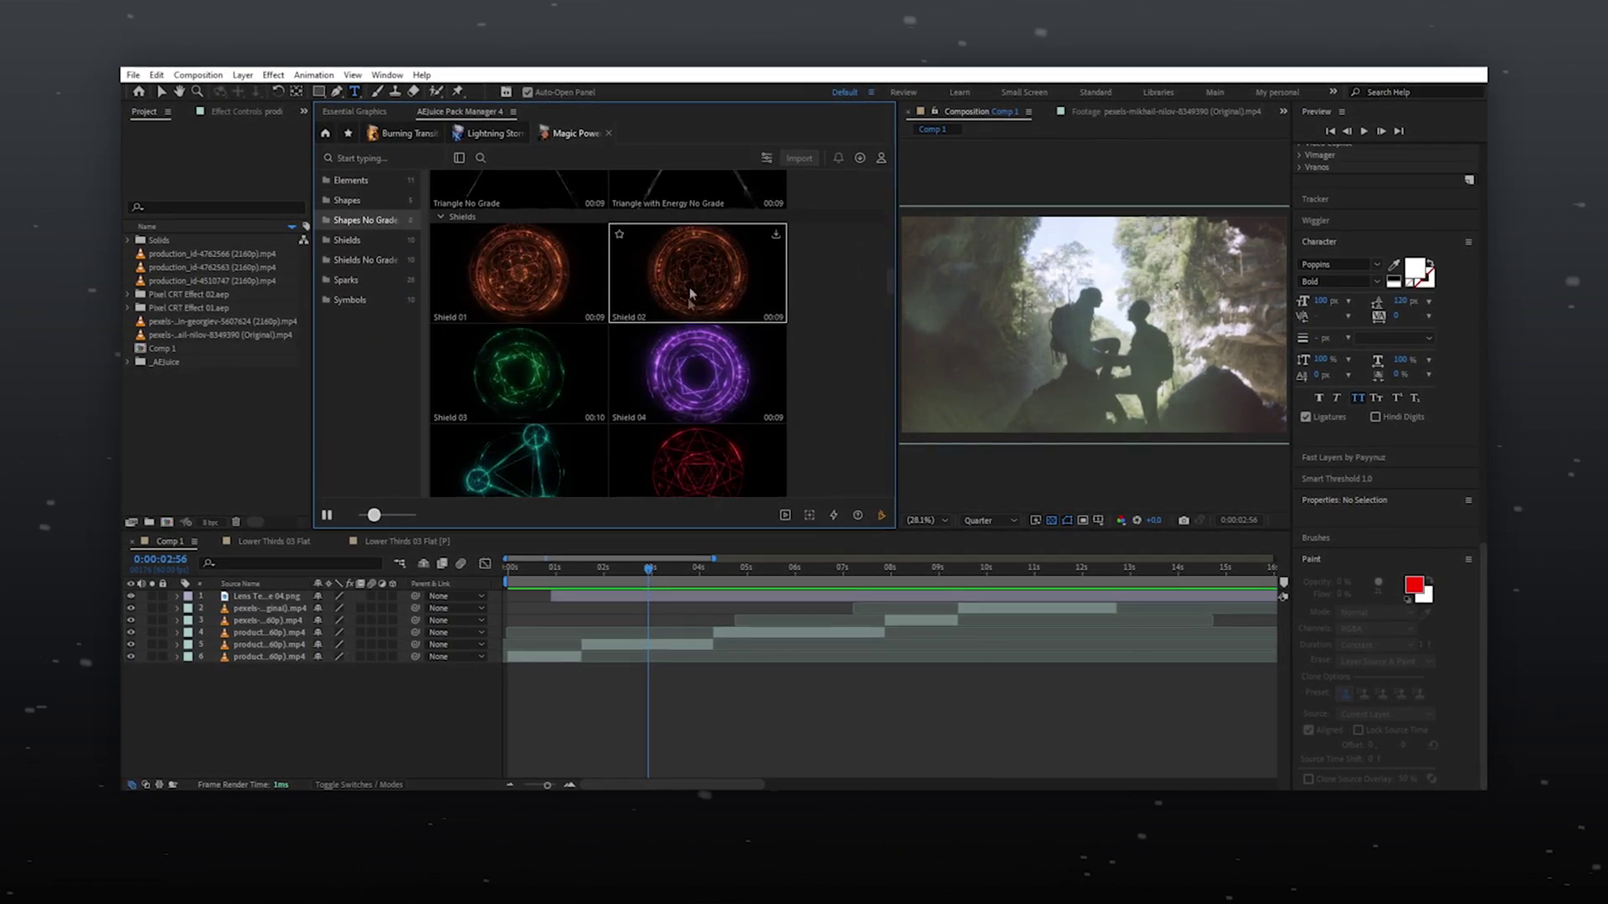
{"action": "scroll", "coordinate": [701, 289], "scroll_direction": "down", "scroll_amount": 5}
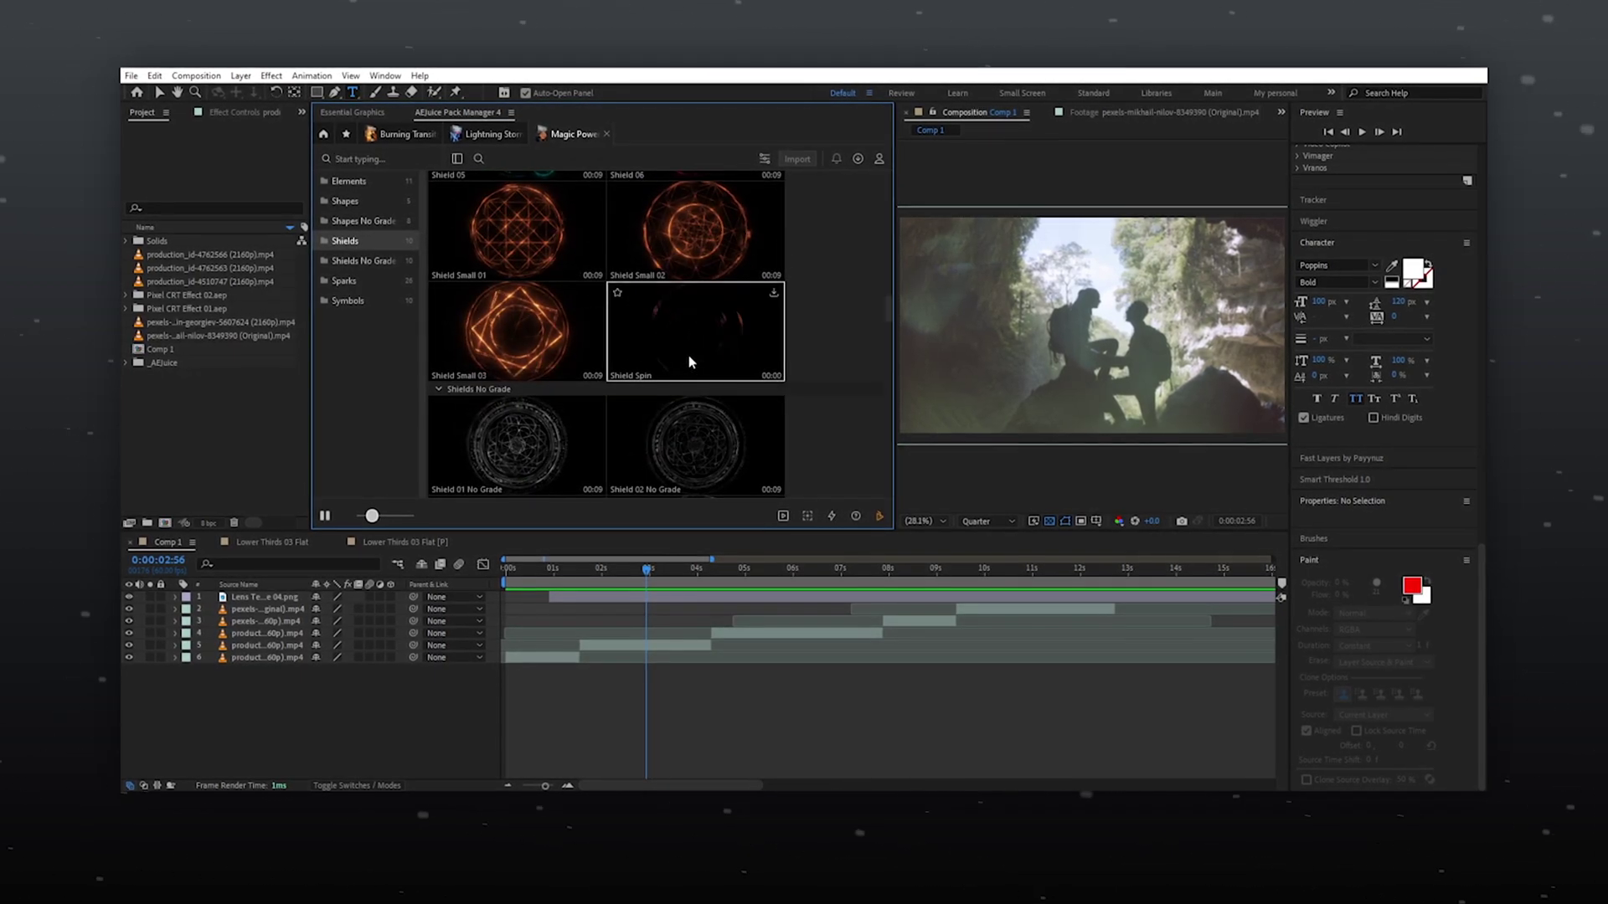
{"action": "scroll", "coordinate": [545, 352], "scroll_direction": "down", "scroll_amount": 3}
- From the home grid, search 'you' and open the YouTube Pack
{"action": "left_click", "coordinate": [324, 134]}
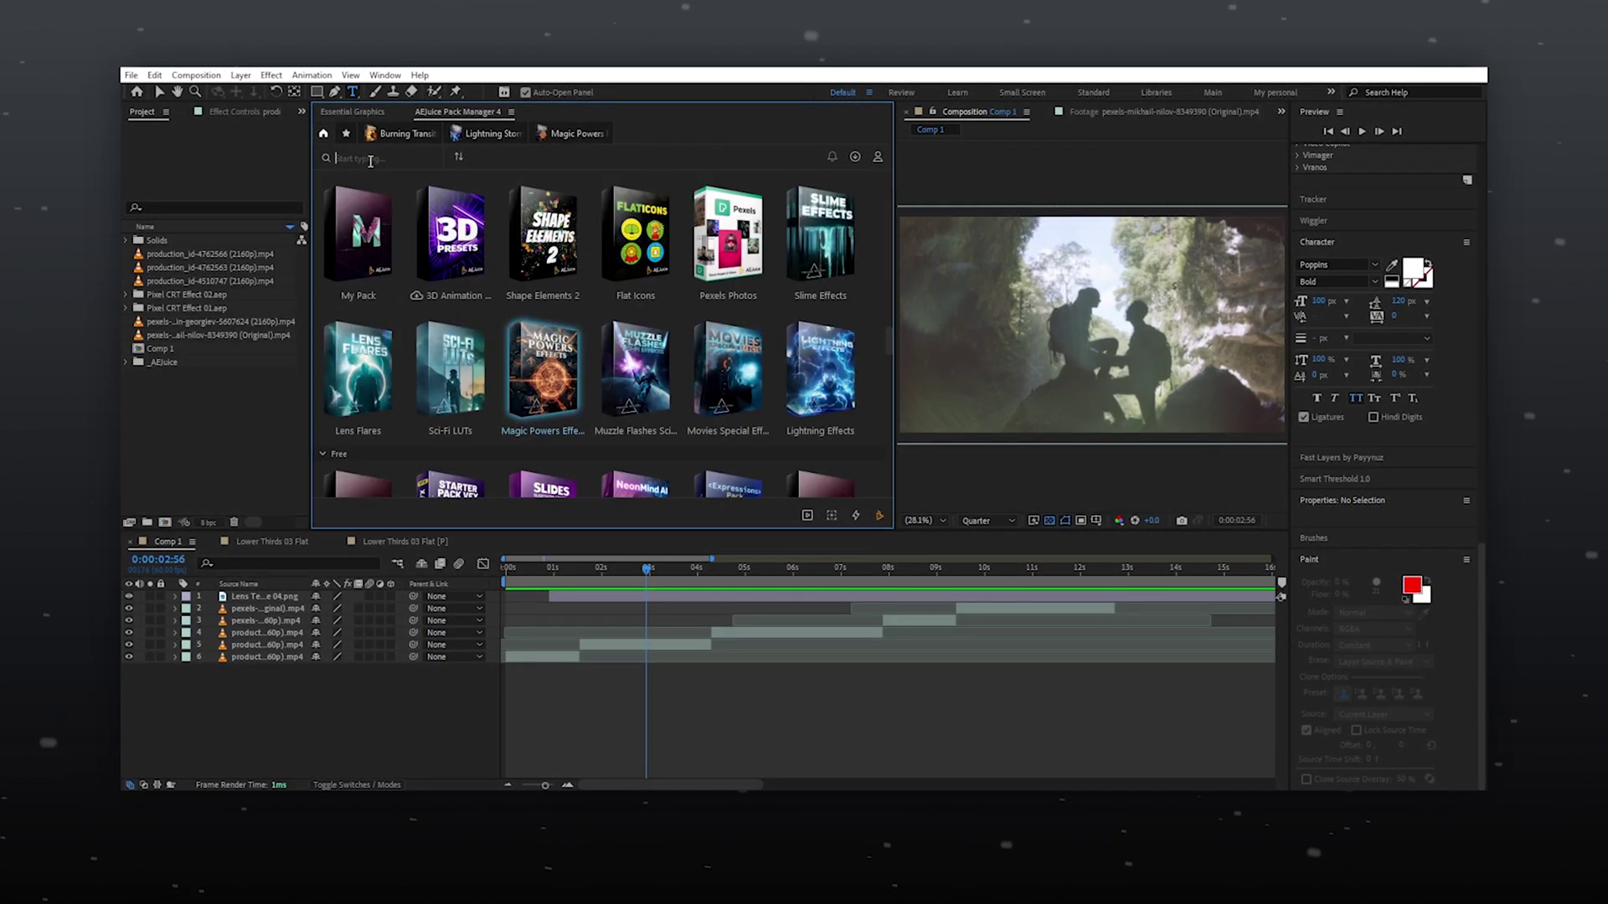
{"action": "left_click", "coordinate": [370, 158]}
{"action": "type", "text": "yo"}
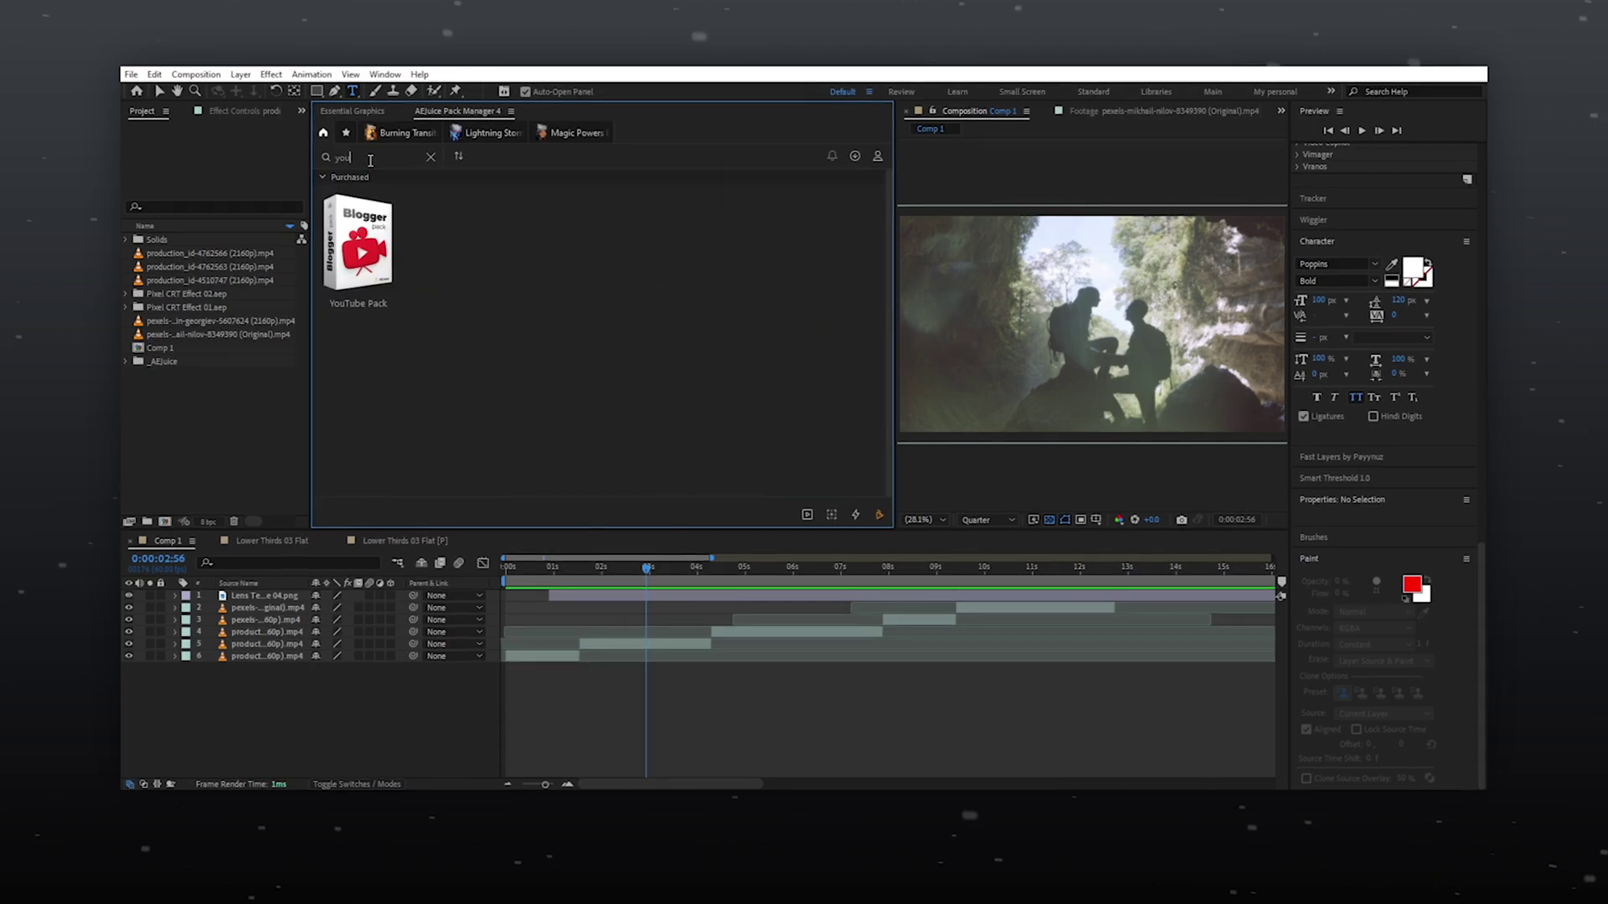
{"action": "type", "text": "u"}
{"action": "left_click", "coordinate": [357, 243]}
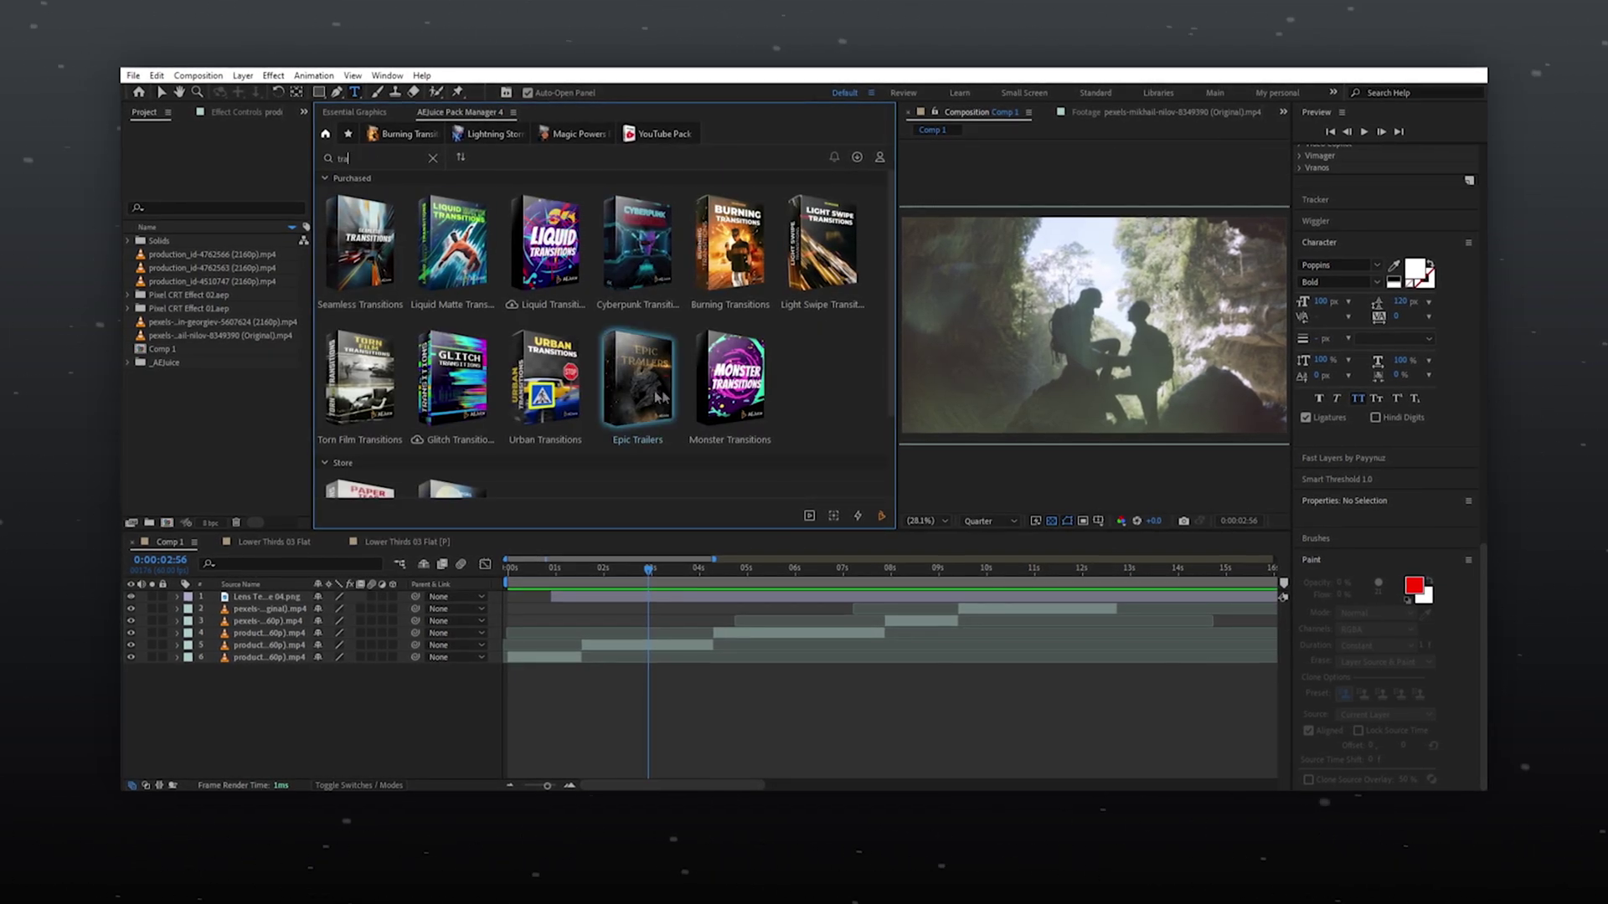
- Open Epic Trailers, then show the Characters Female sound clips in Sound Effects Pro
{"action": "left_click", "coordinate": [578, 255]}
{"action": "scroll", "coordinate": [635, 357], "scroll_direction": "down", "scroll_amount": 3}
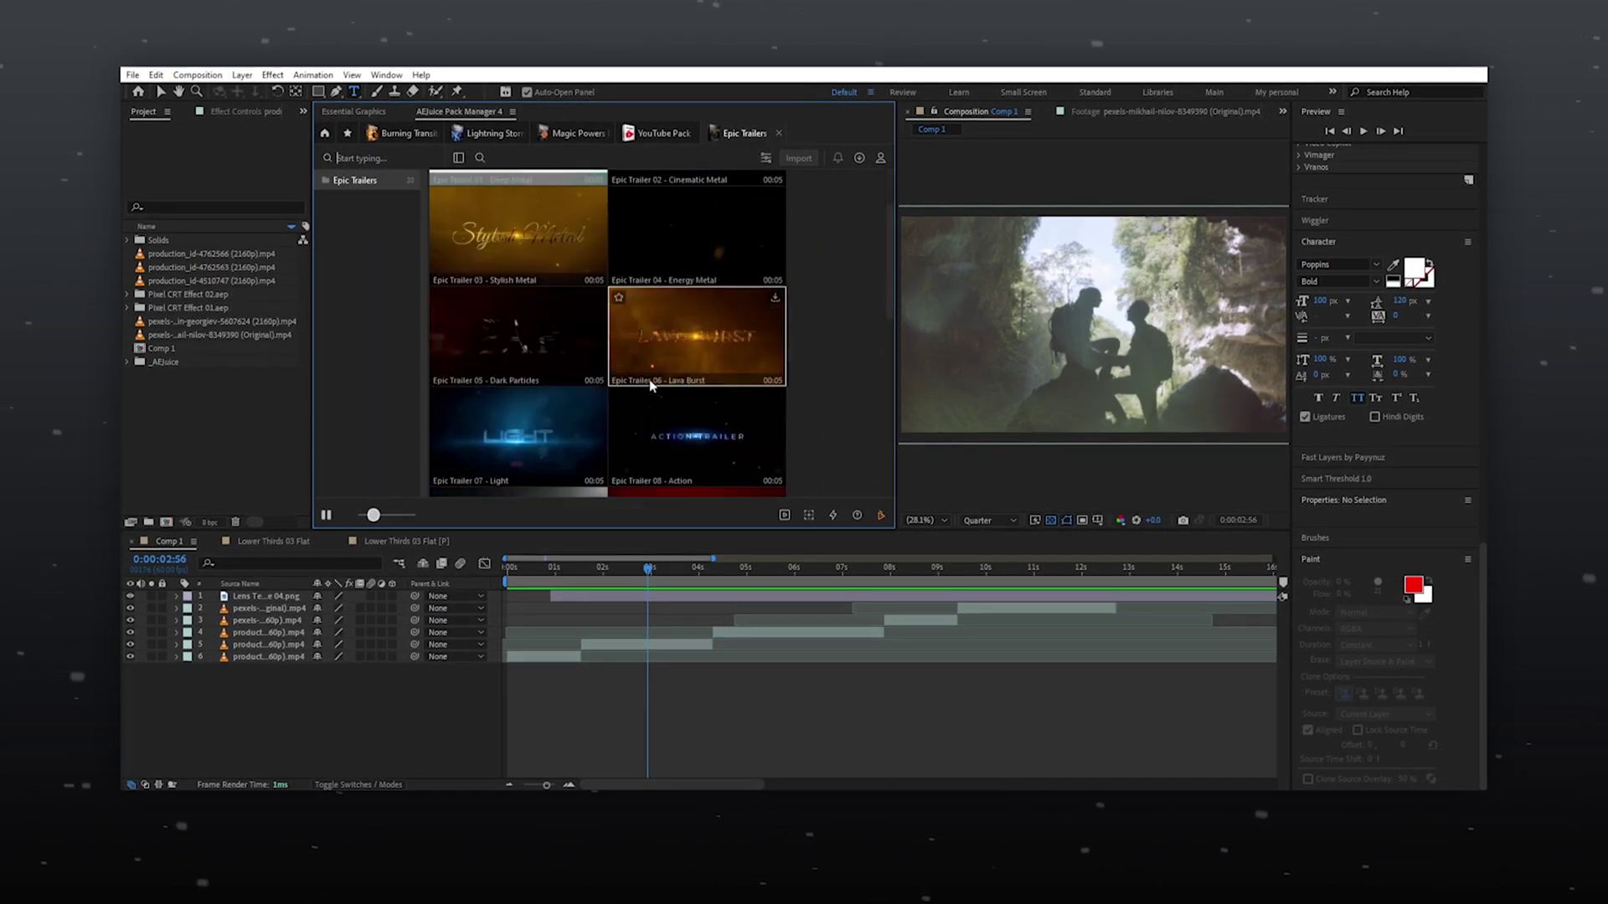
{"action": "scroll", "coordinate": [650, 382], "scroll_direction": "down", "scroll_amount": 4}
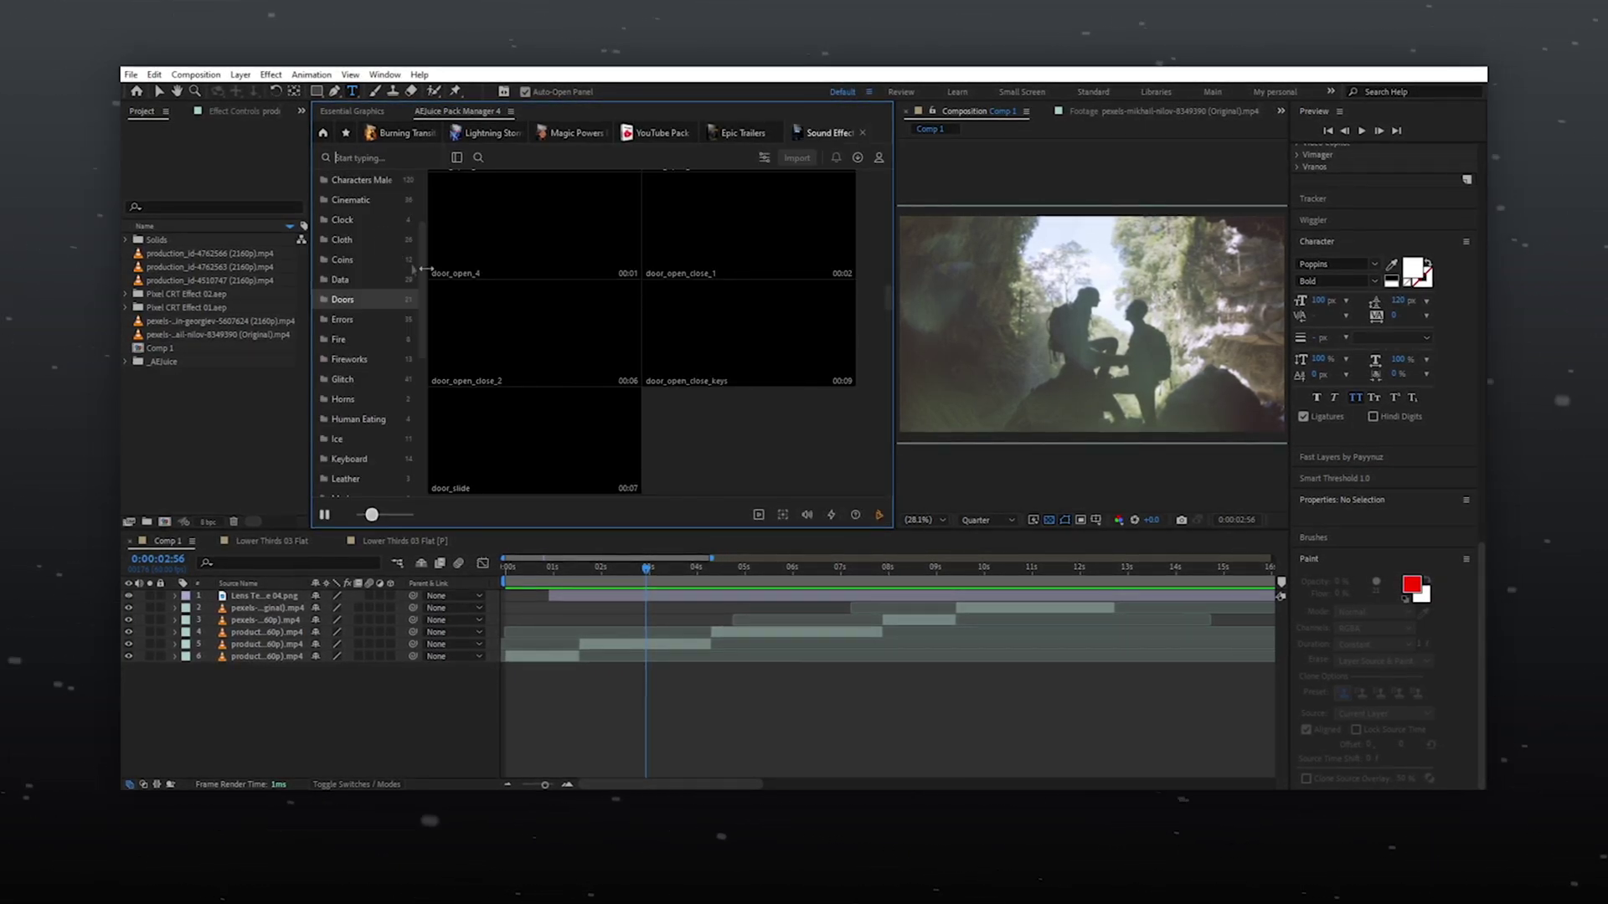
{"action": "scroll", "coordinate": [598, 280], "scroll_direction": "up", "scroll_amount": 3}
{"action": "scroll", "coordinate": [399, 251], "scroll_direction": "down", "scroll_amount": 5}
{"action": "scroll", "coordinate": [404, 343], "scroll_direction": "up", "scroll_amount": 5}
{"action": "left_click", "coordinate": [388, 282]}
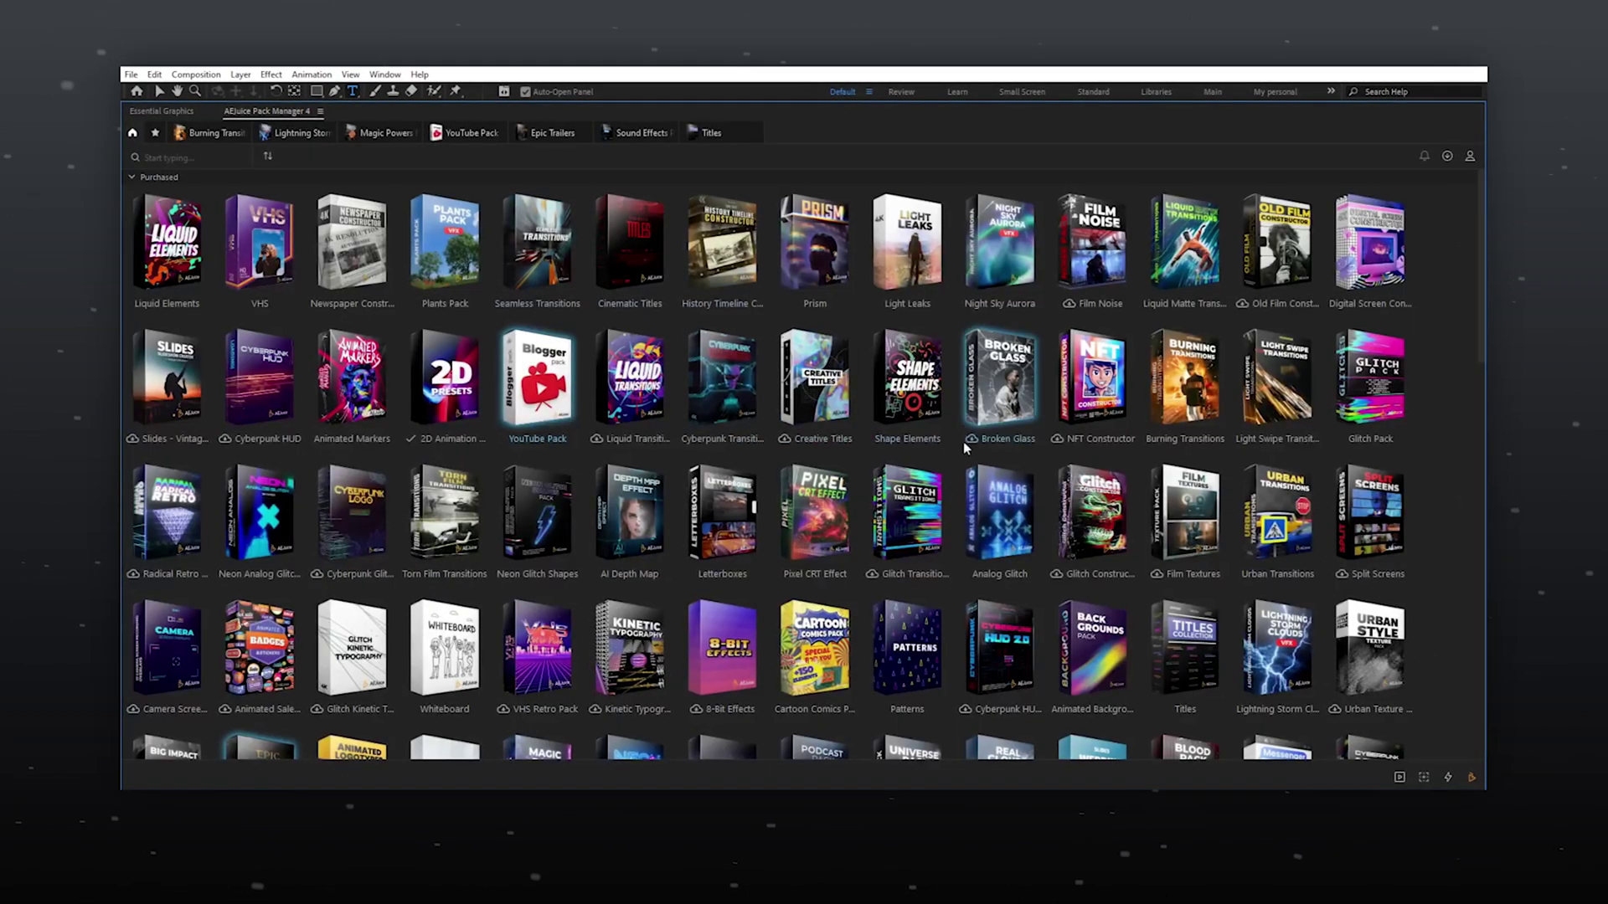
{"action": "scroll", "coordinate": [995, 416], "scroll_direction": "down", "scroll_amount": 10}
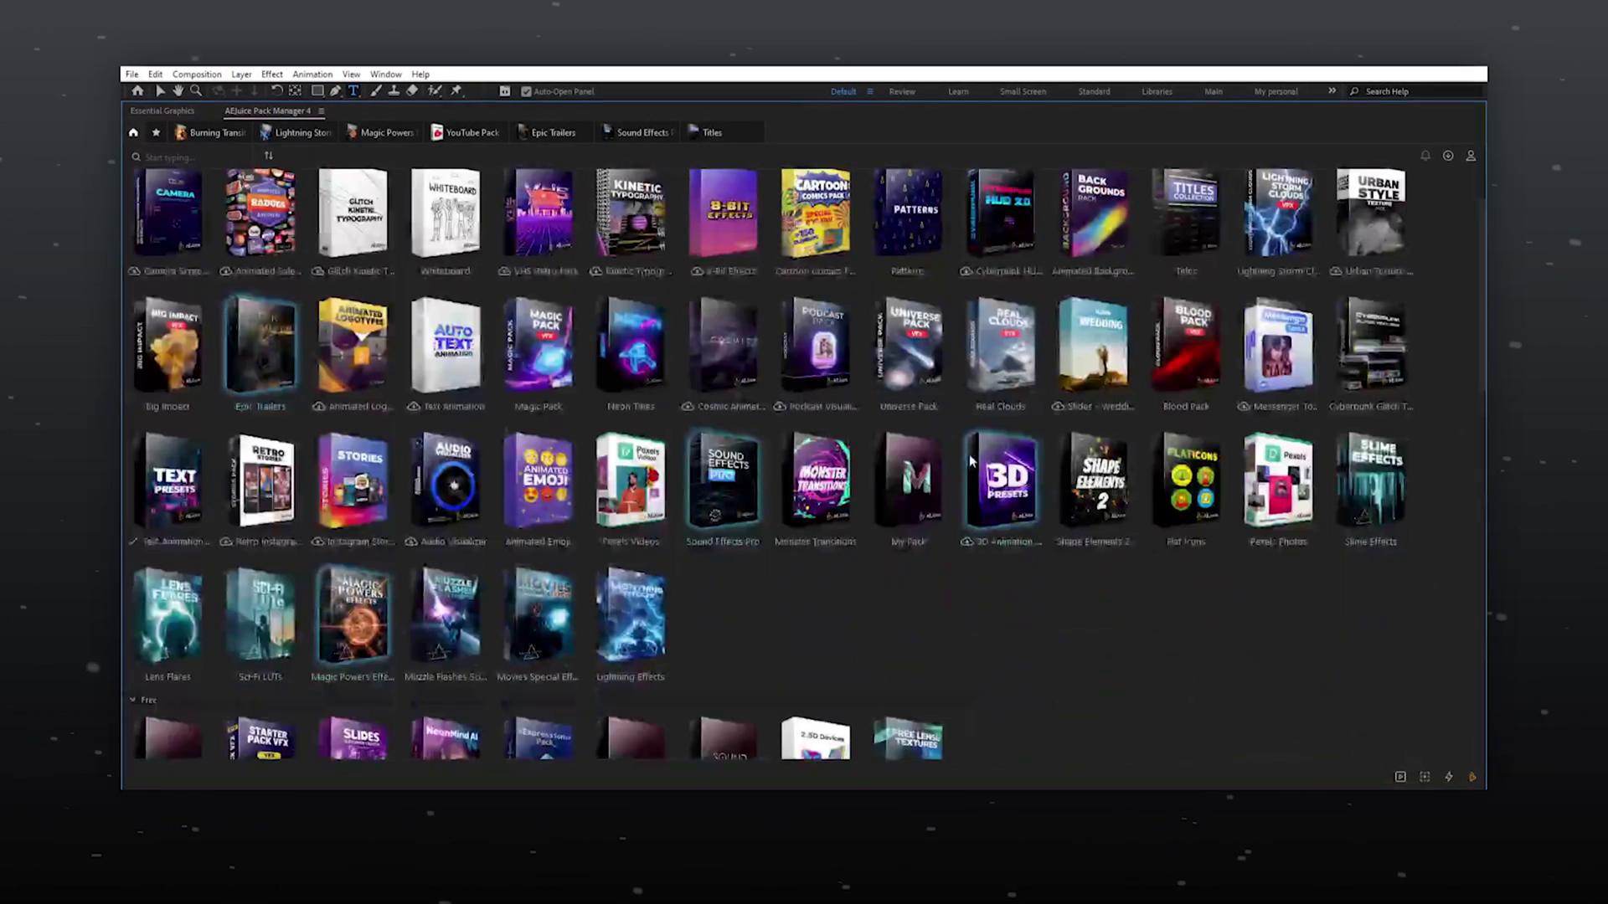
{"action": "scroll", "coordinate": [995, 416], "scroll_direction": "down", "scroll_amount": 5}
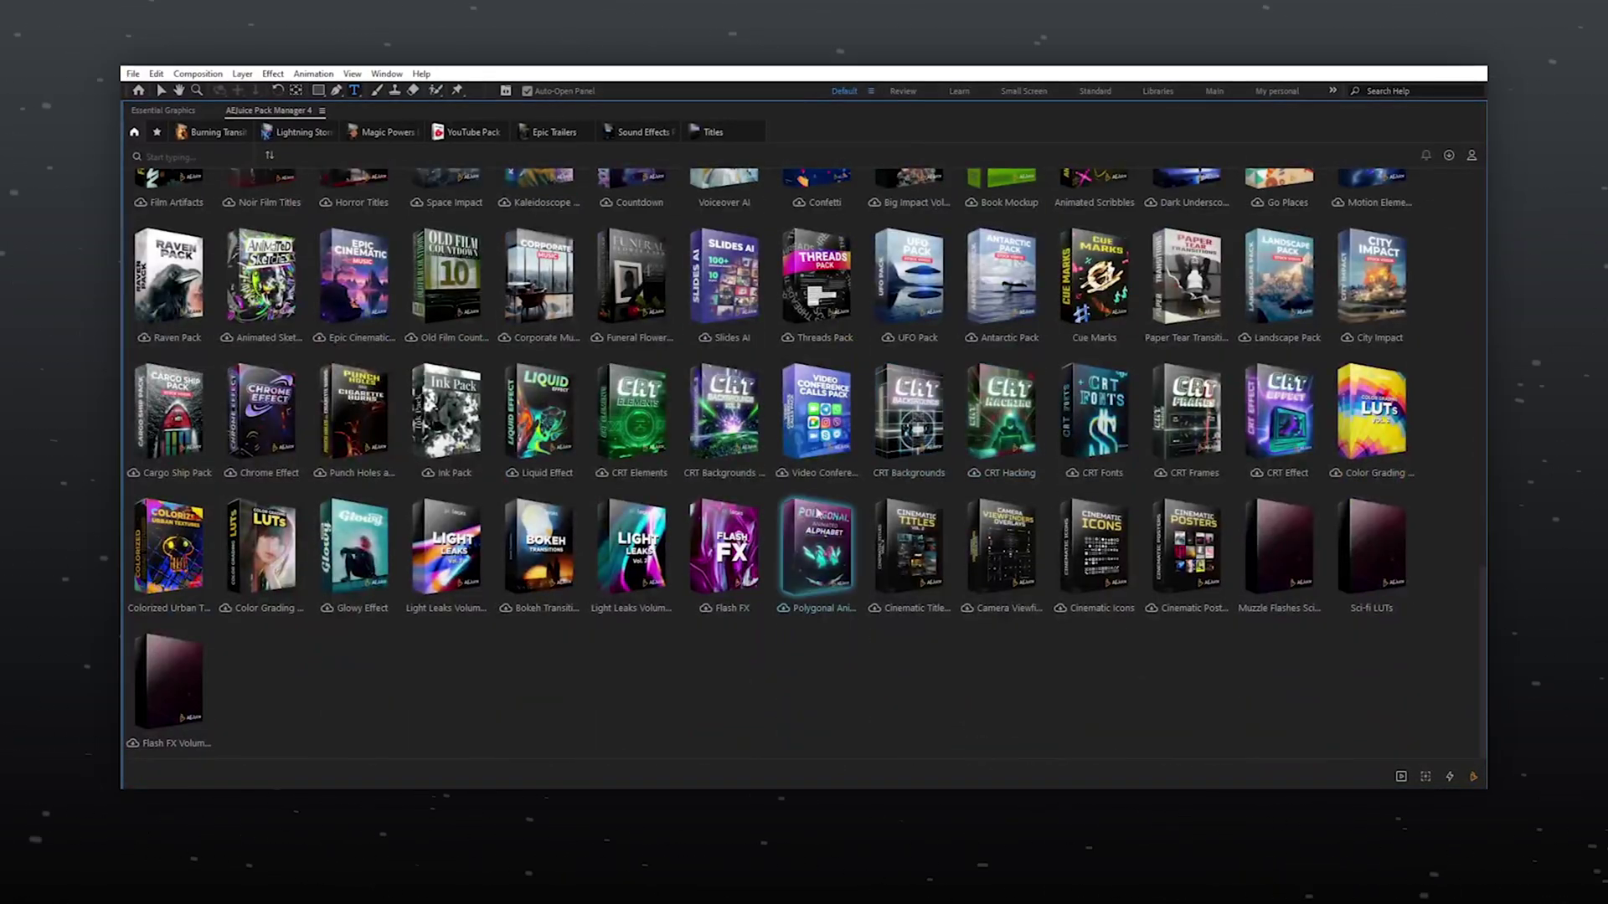
{"action": "scroll", "coordinate": [626, 444], "scroll_direction": "up", "scroll_amount": 4}
{"action": "scroll", "coordinate": [626, 444], "scroll_direction": "up", "scroll_amount": 15}
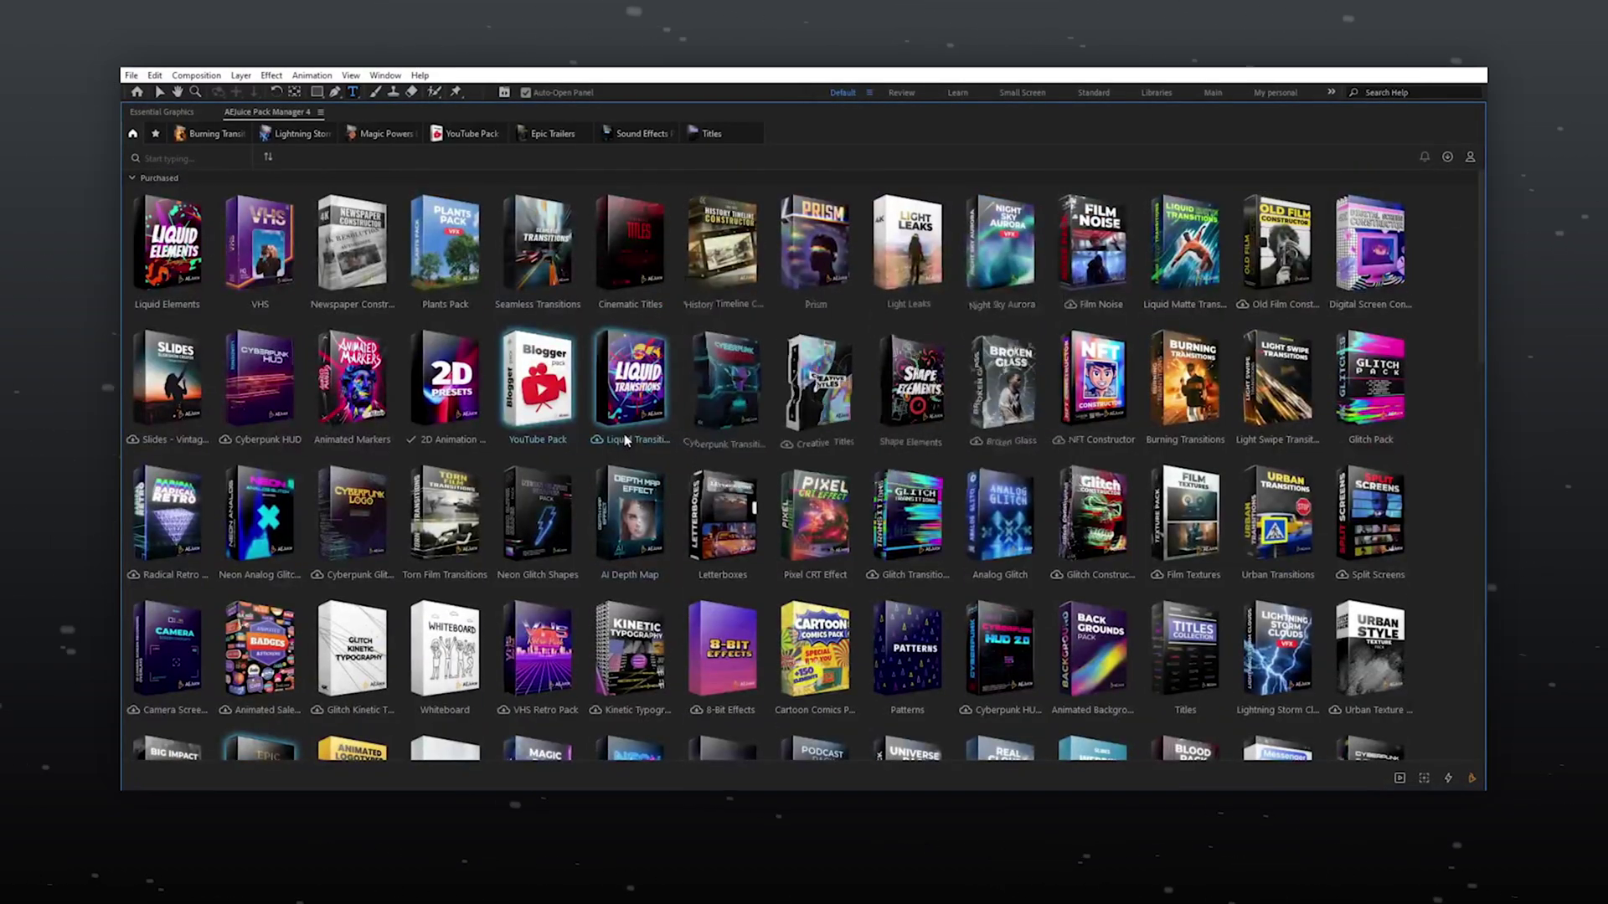